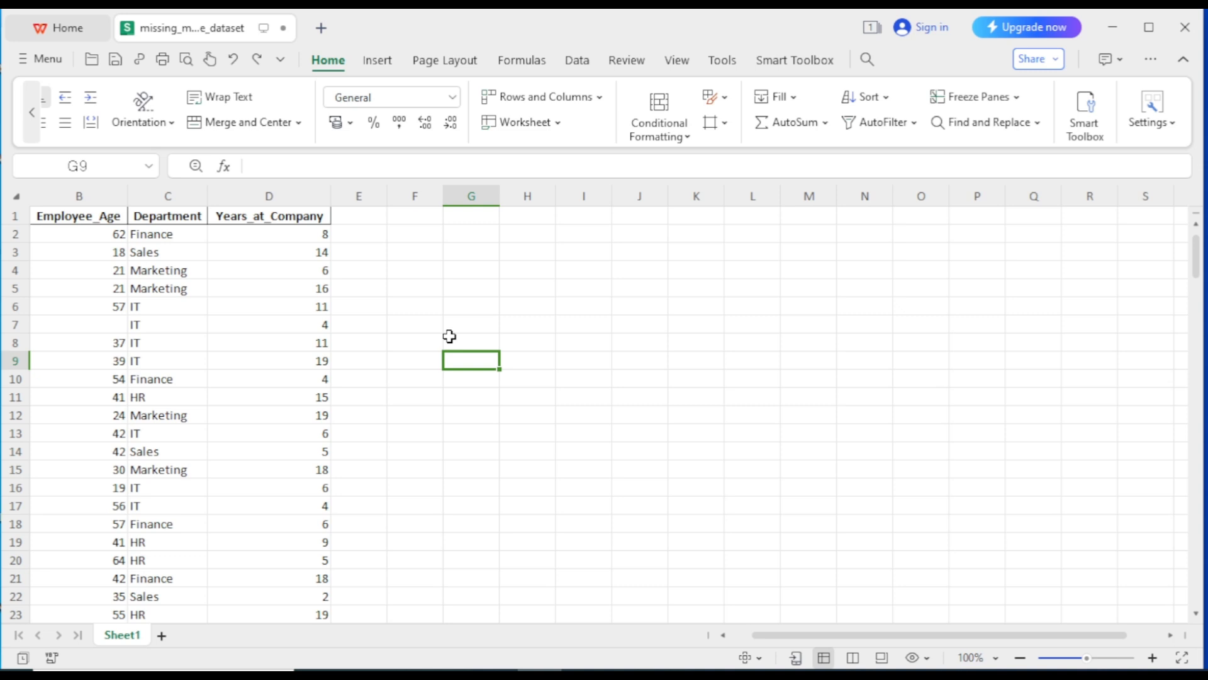
# Enter a value in cell K4
pyautogui.moveTo(450, 336); pyautogui.dragTo(475, 395)
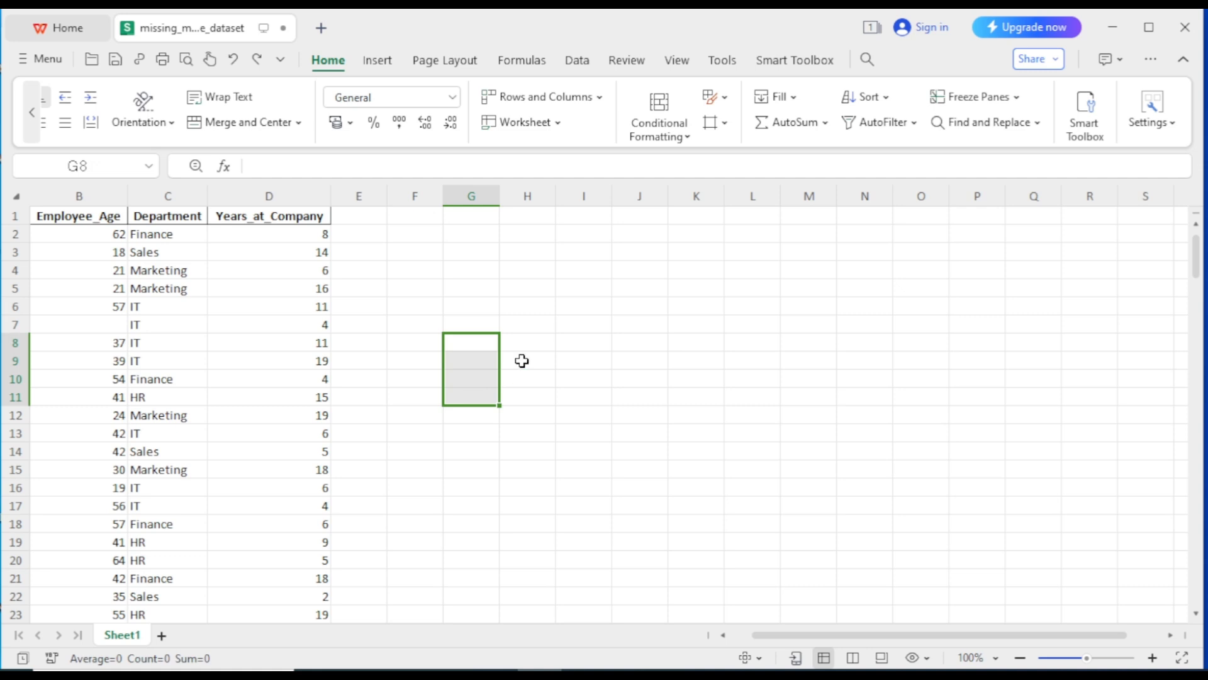
pyautogui.click(689, 275)
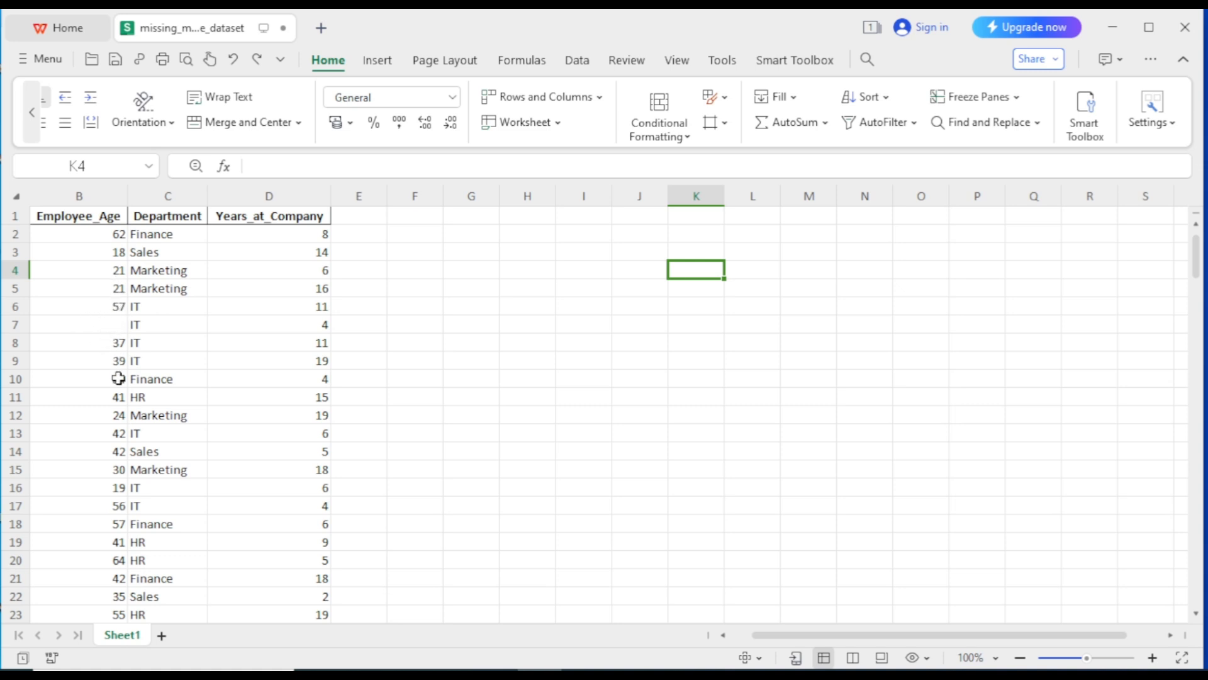
pyautogui.click(1197, 612)
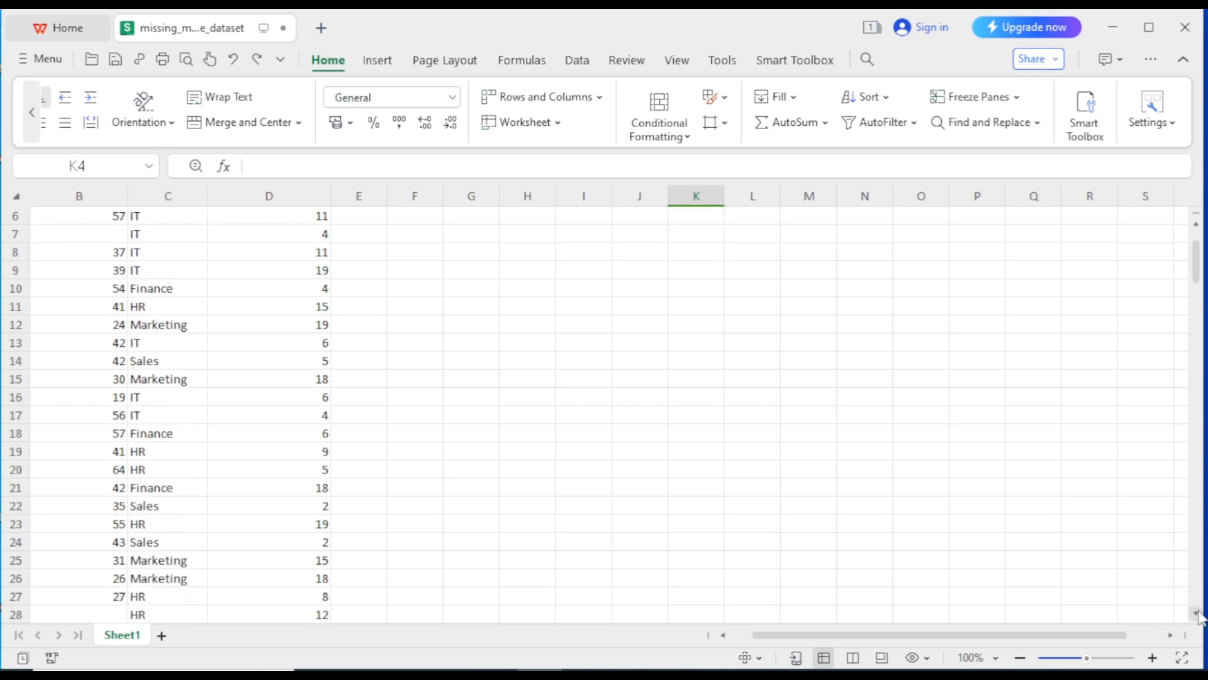
pyautogui.moveTo(1198, 612); pyautogui.dragTo(1198, 612)
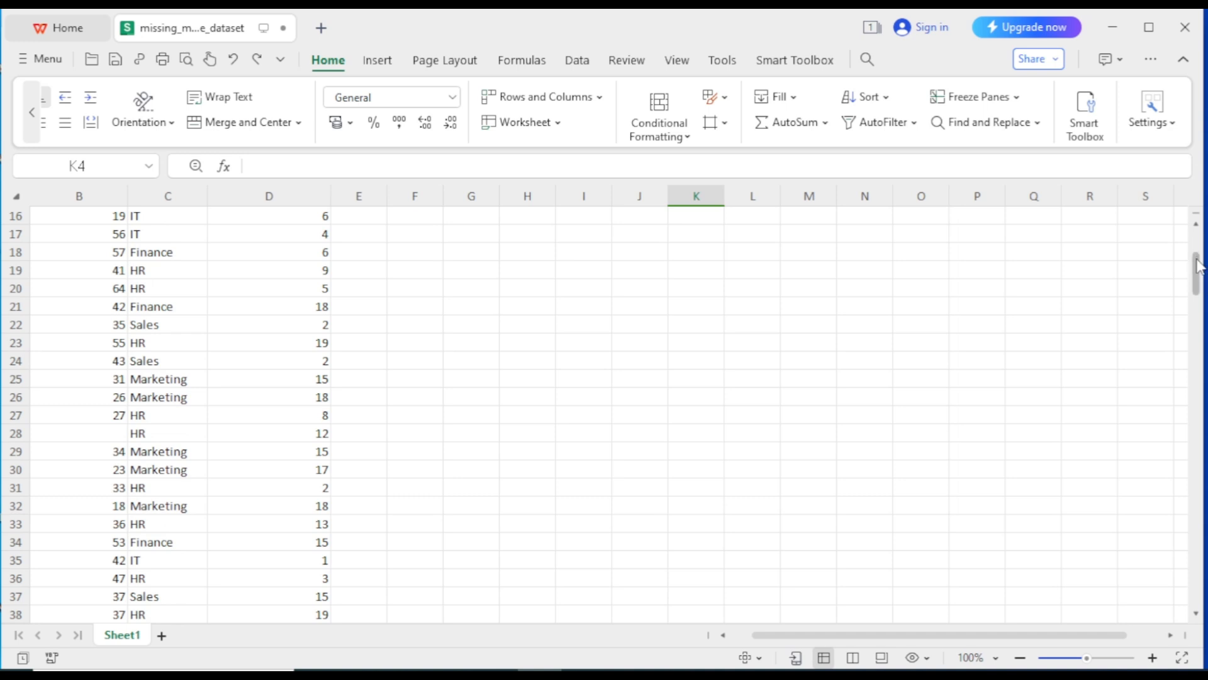
pyautogui.moveTo(1197, 264); pyautogui.dragTo(1188, 165)
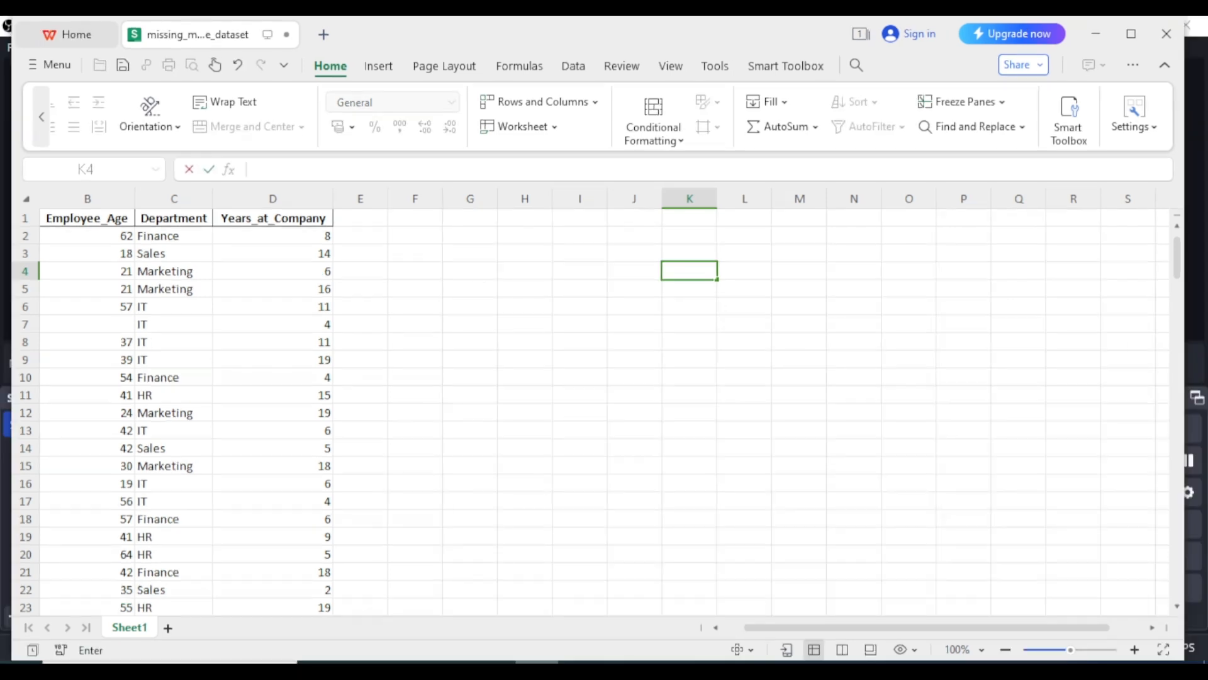
pyautogui.press('Return')
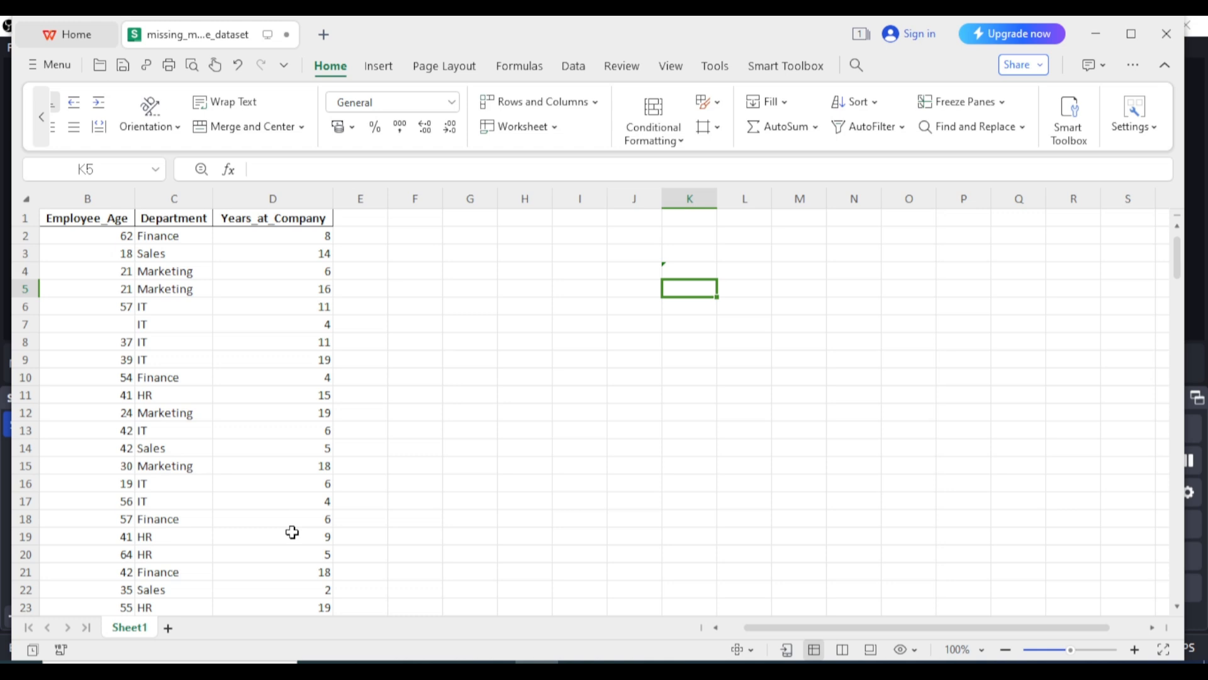
# Replace every blank cell in column B (Employee_Age) with ##, giving 11 replacements
pyautogui.click(111, 200)
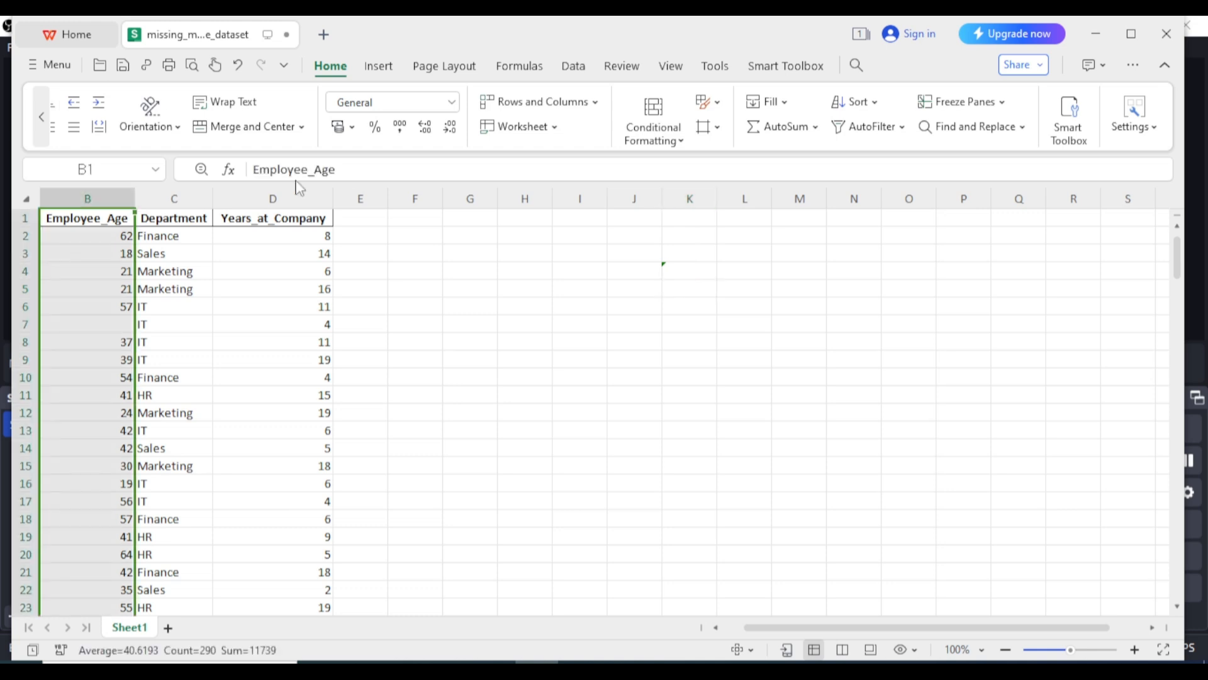
pyautogui.click(971, 128)
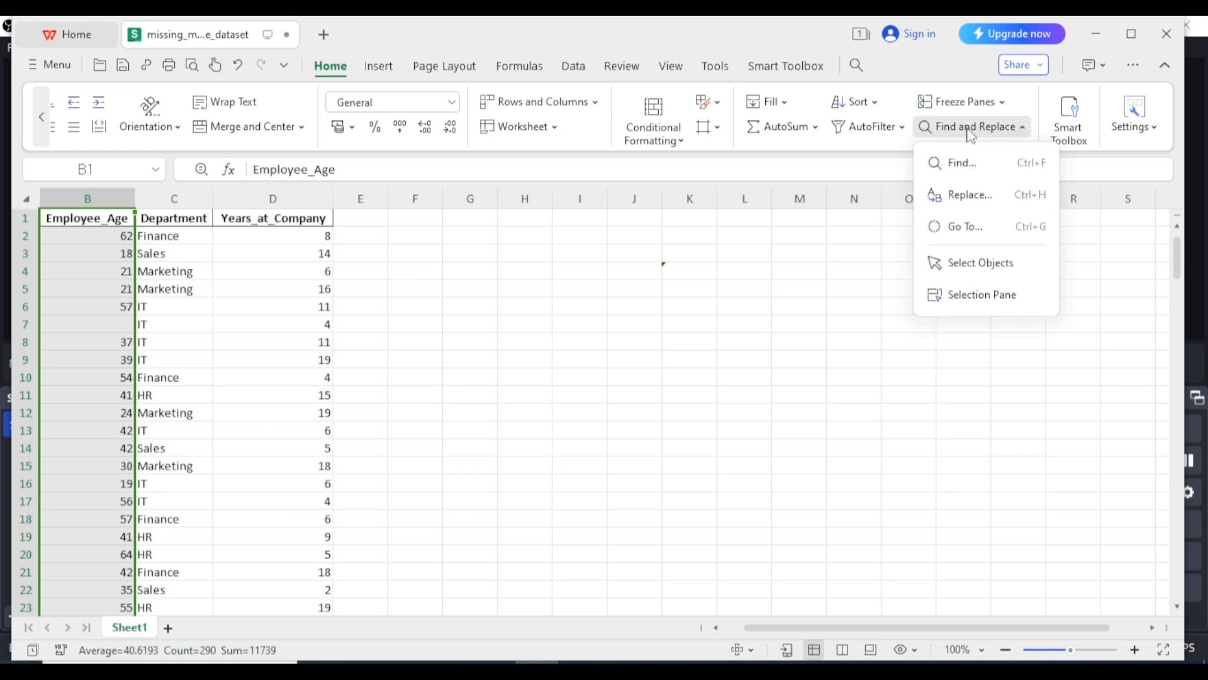
pyautogui.click(974, 194)
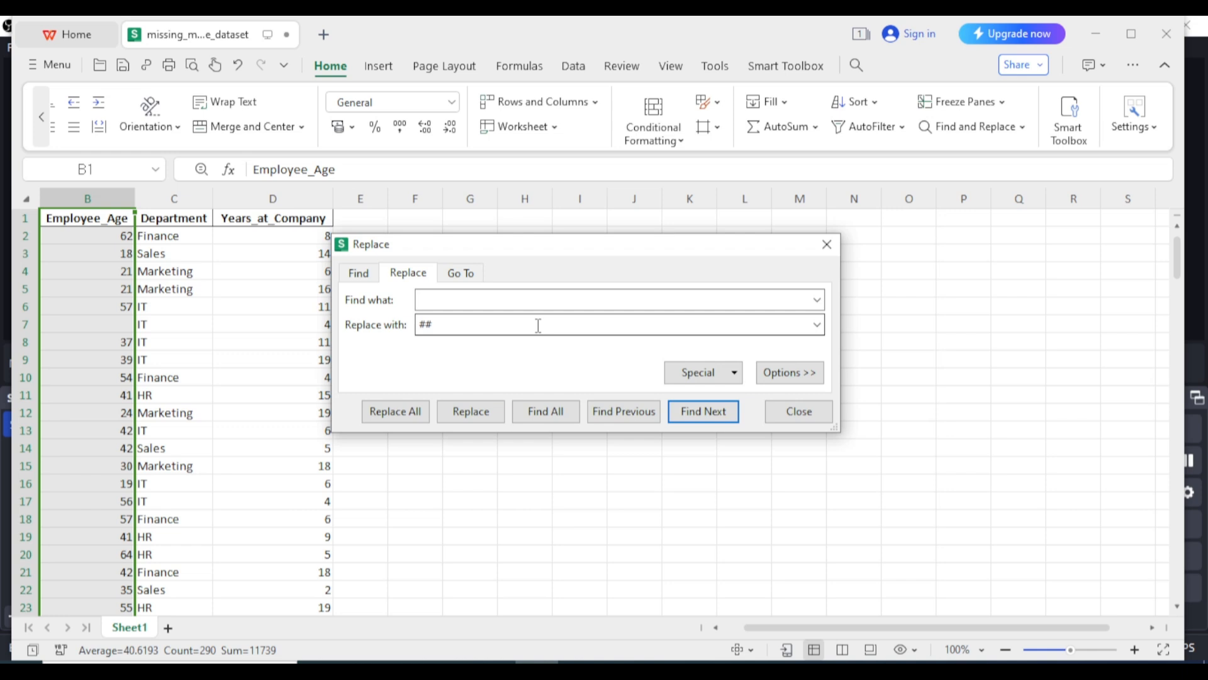
pyautogui.click(439, 296)
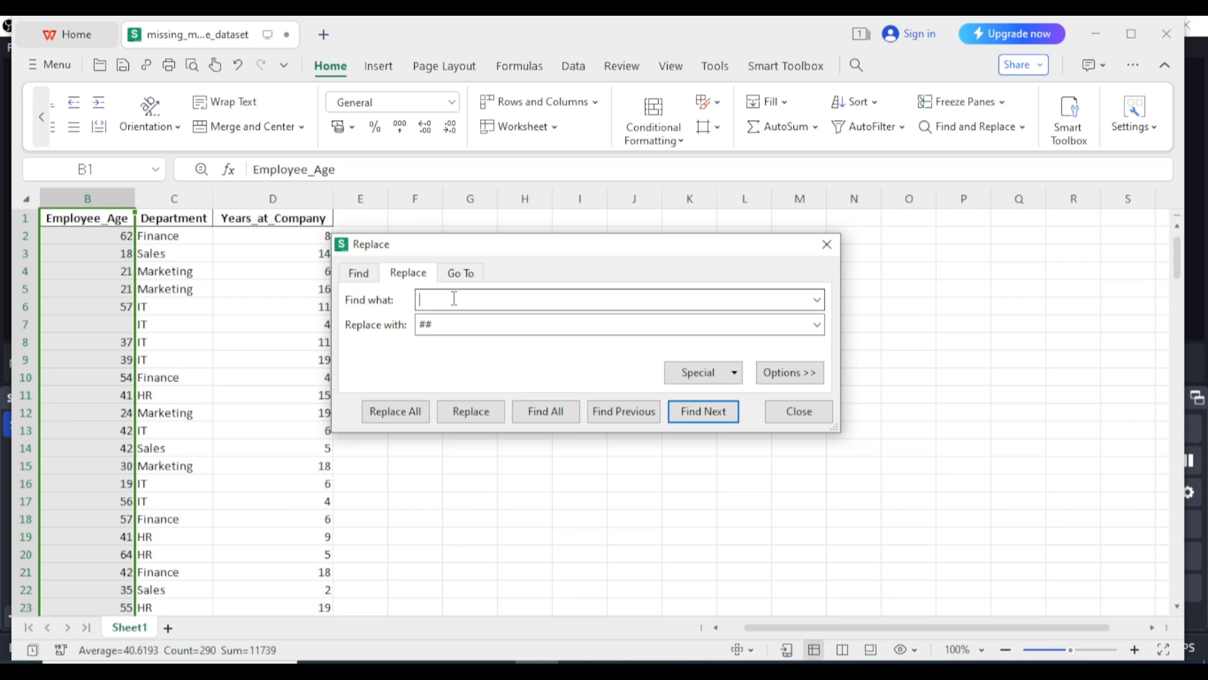
pyautogui.click(456, 324)
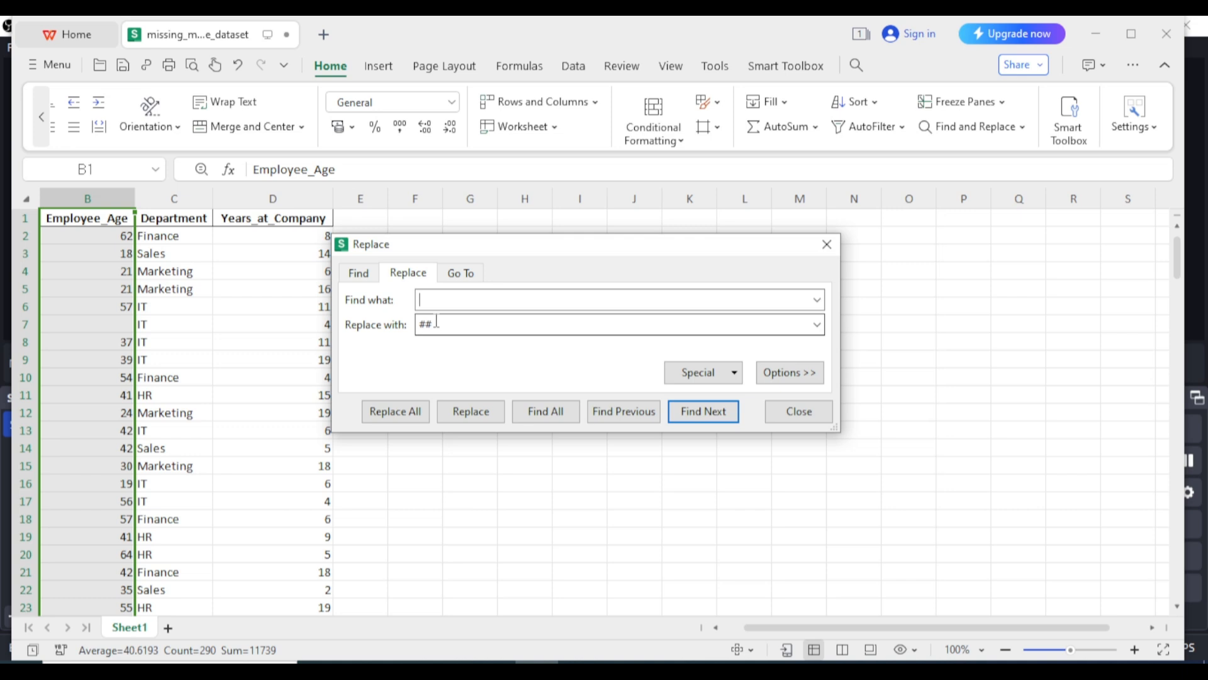
pyautogui.click(437, 297)
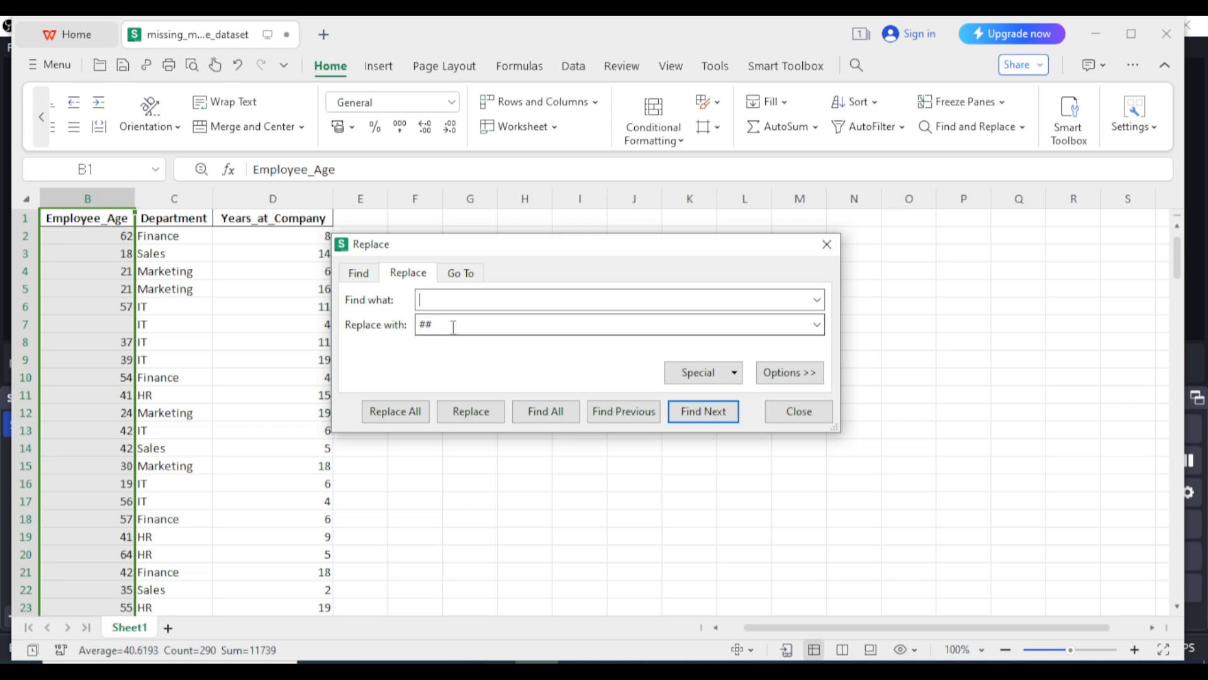
pyautogui.click(395, 412)
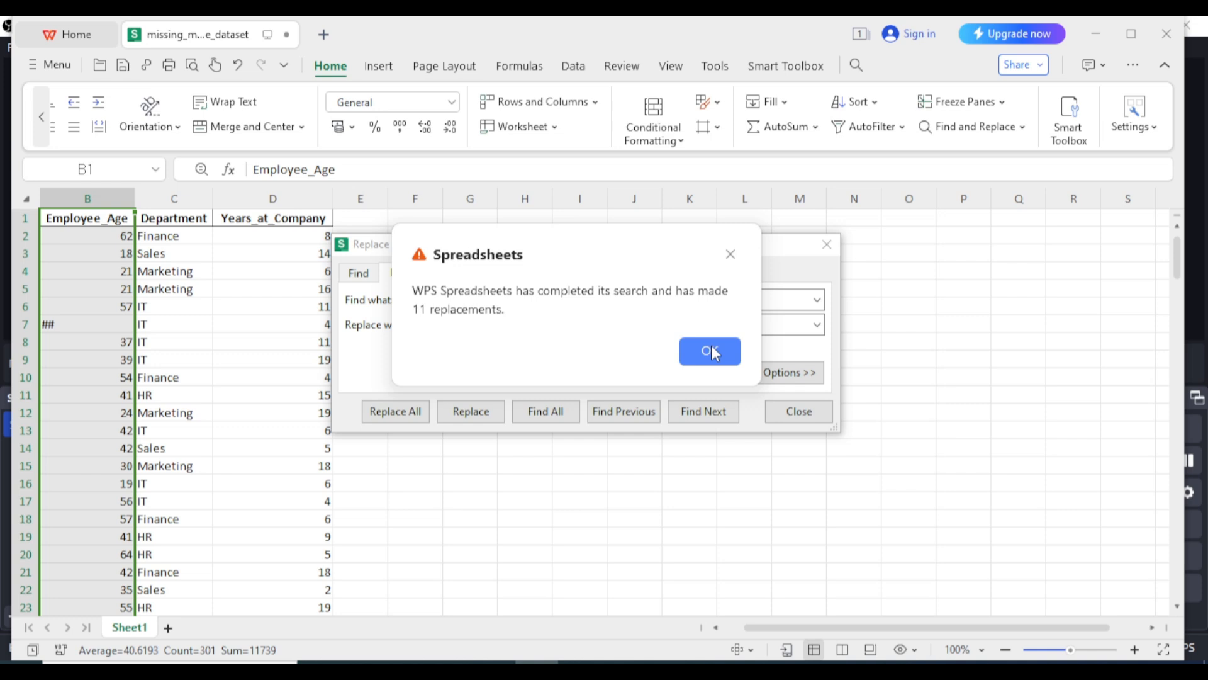
pyautogui.click(711, 351)
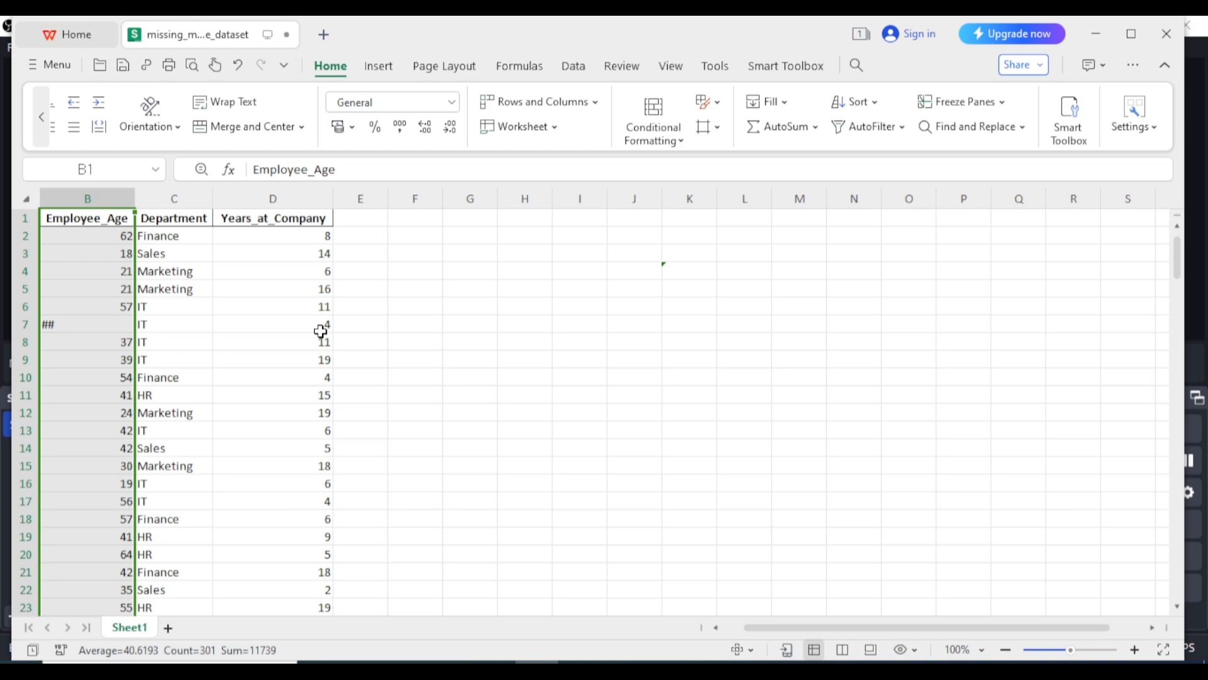
# Scroll through the Employee_Age column to check the ## entries, then return to the top
pyautogui.moveTo(1177, 274); pyautogui.dragTo(1185, 343)
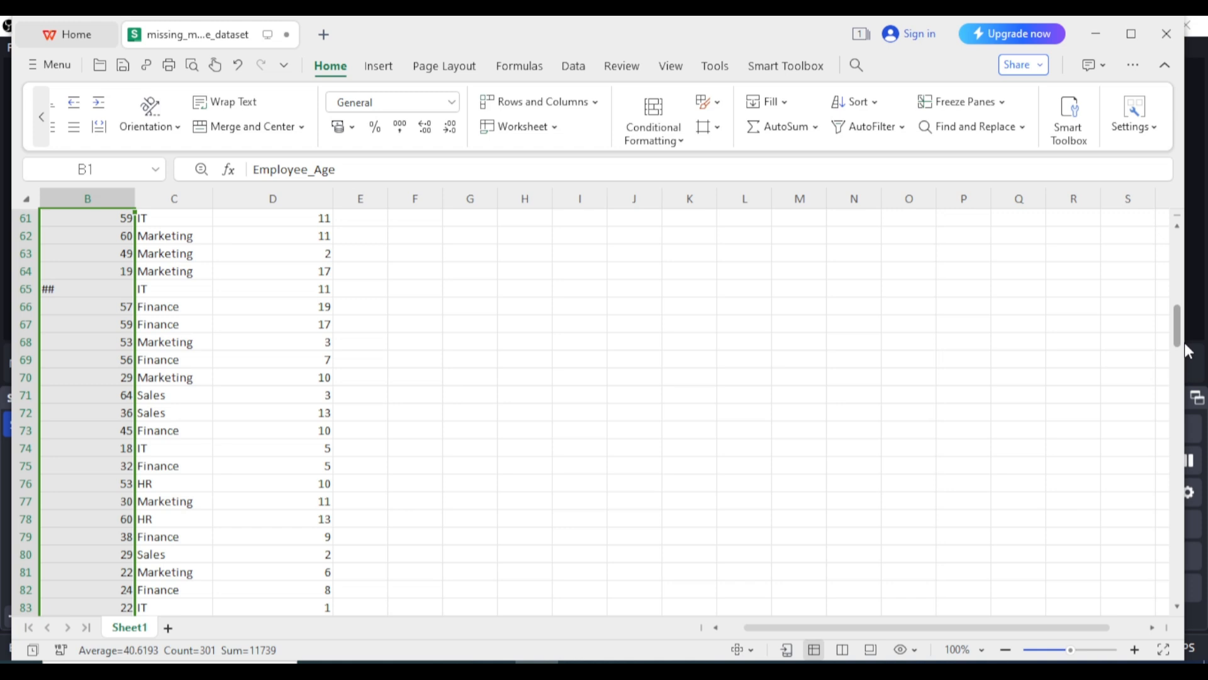
pyautogui.moveTo(1184, 343); pyautogui.dragTo(1207, 483)
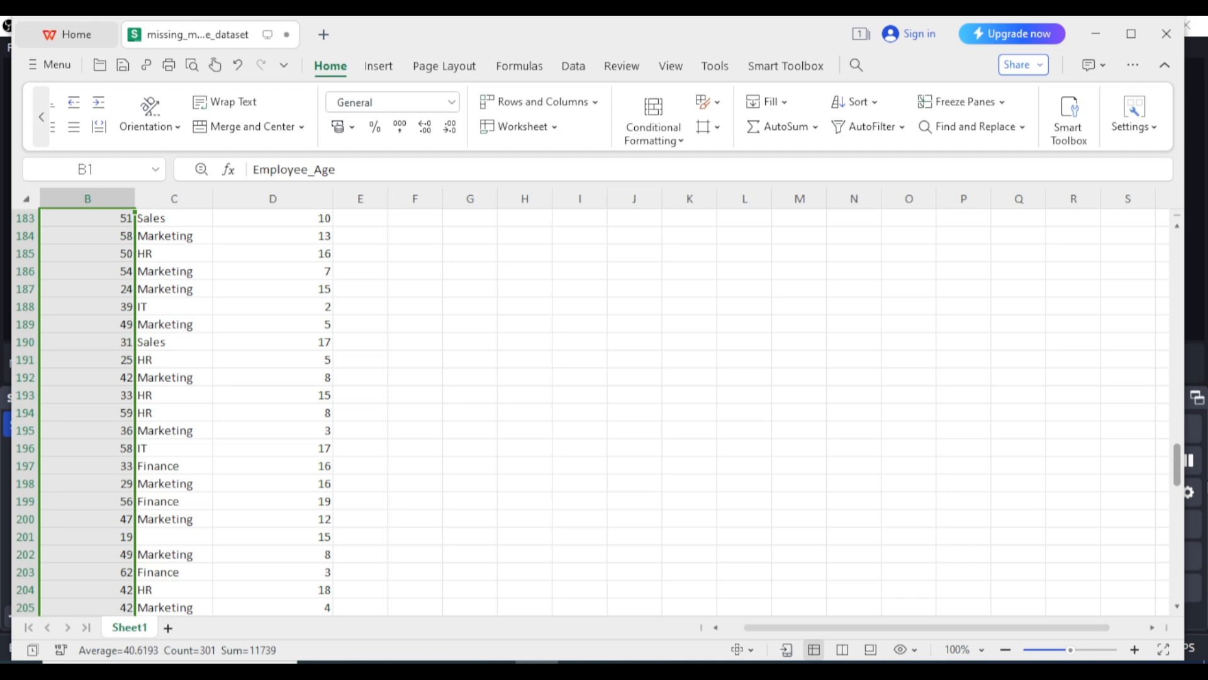
pyautogui.moveTo(1193, 463); pyautogui.dragTo(1190, 263)
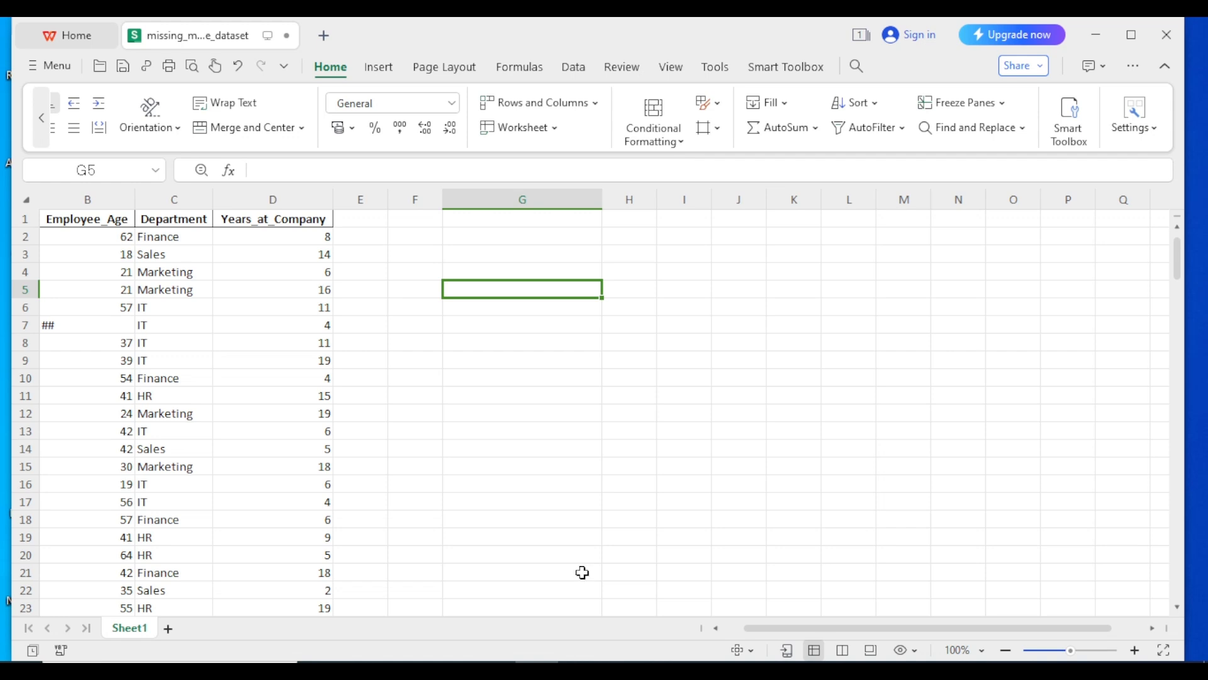
# Enter 'TNMV OF EMPLOYEE AGE' in G4, correcting the TNNV typo
pyautogui.click(496, 277)
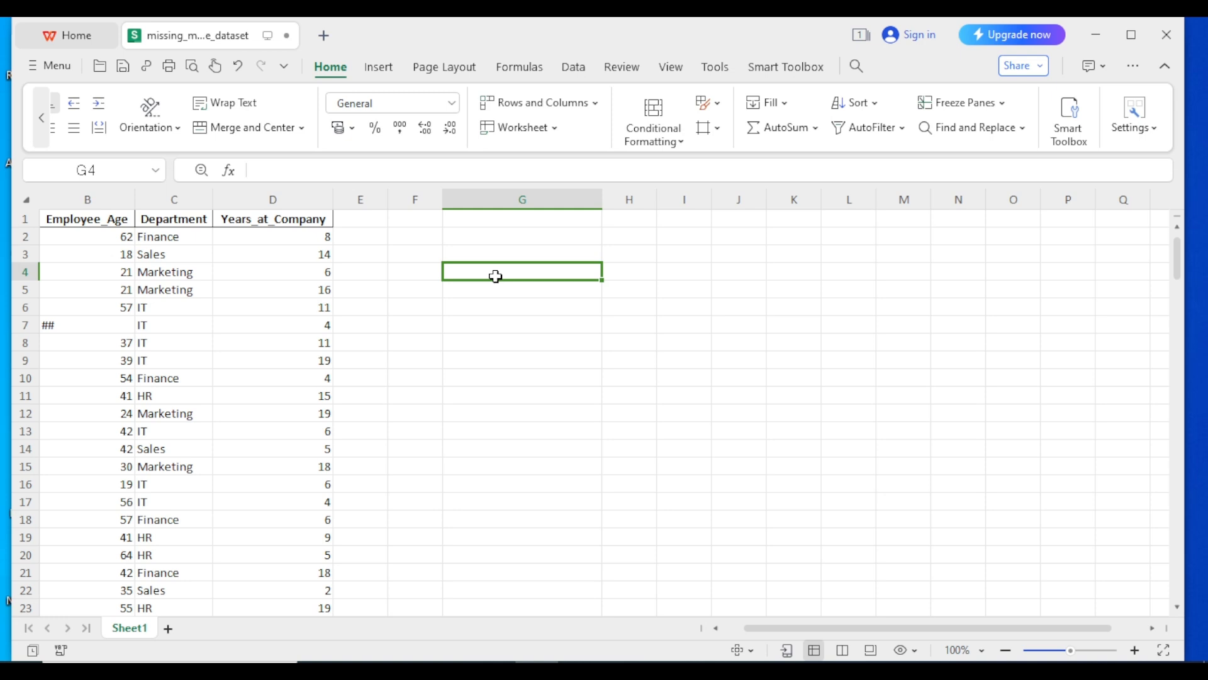
pyautogui.write('T')
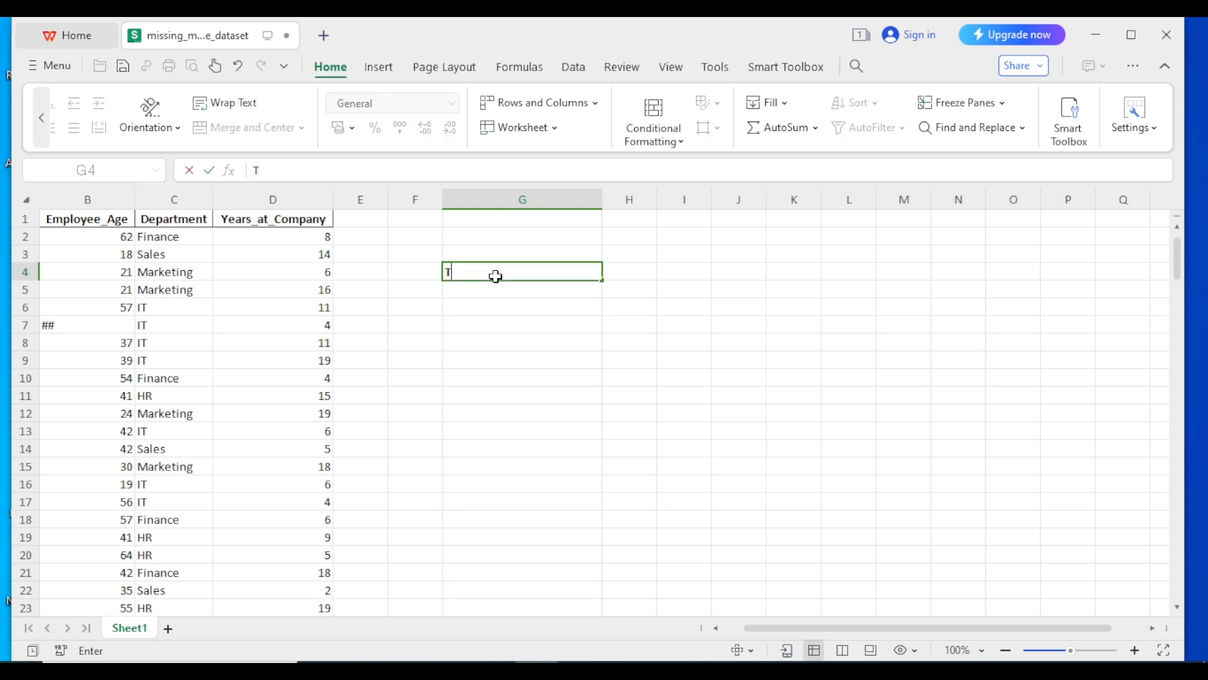
pyautogui.write('NNV OF EMPLO')
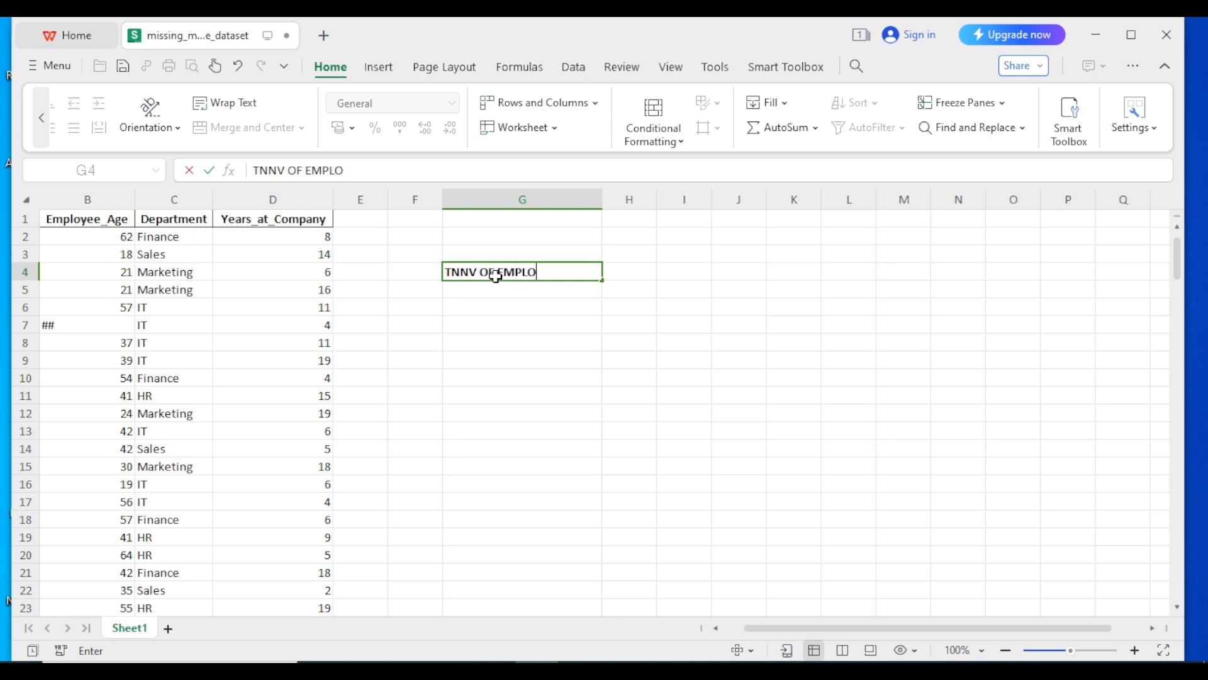
pyautogui.write('YEE AGE')
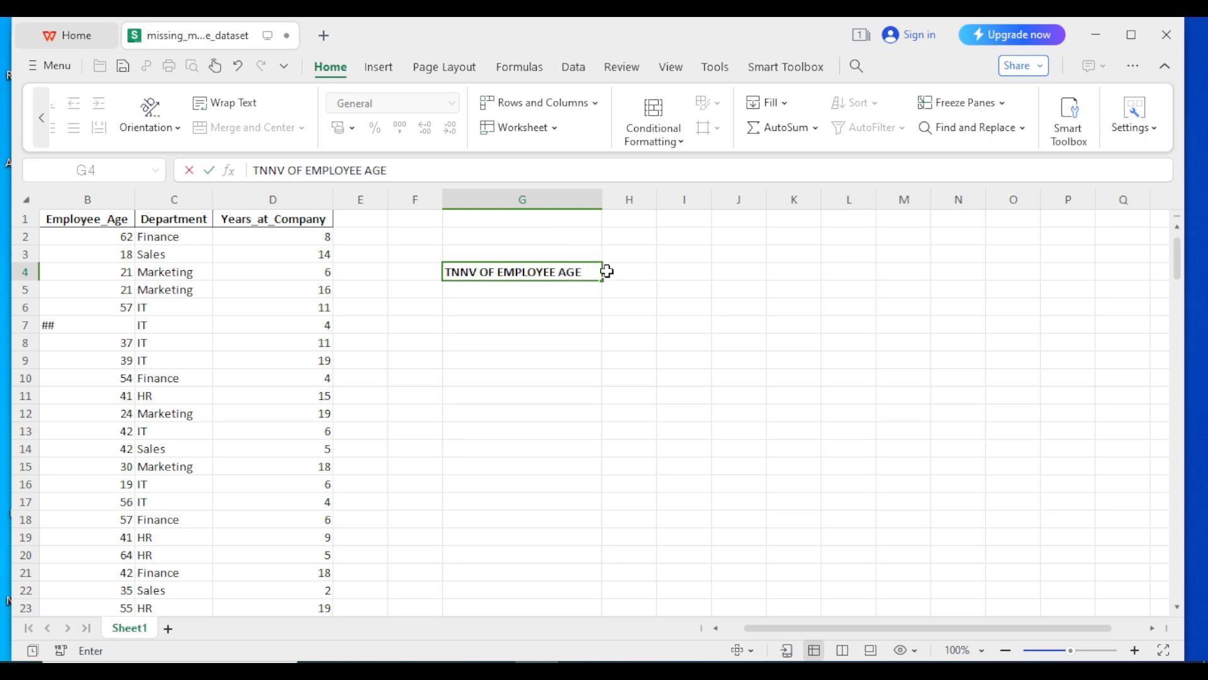
pyautogui.click(622, 275)
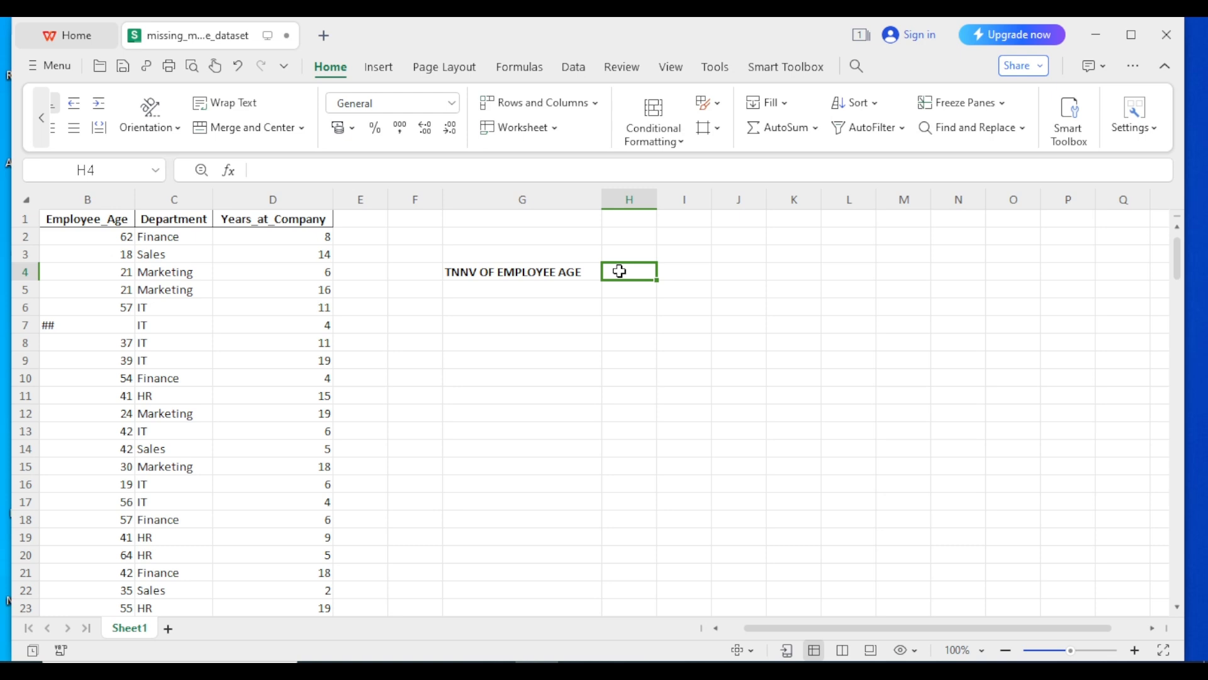
pyautogui.click(466, 273)
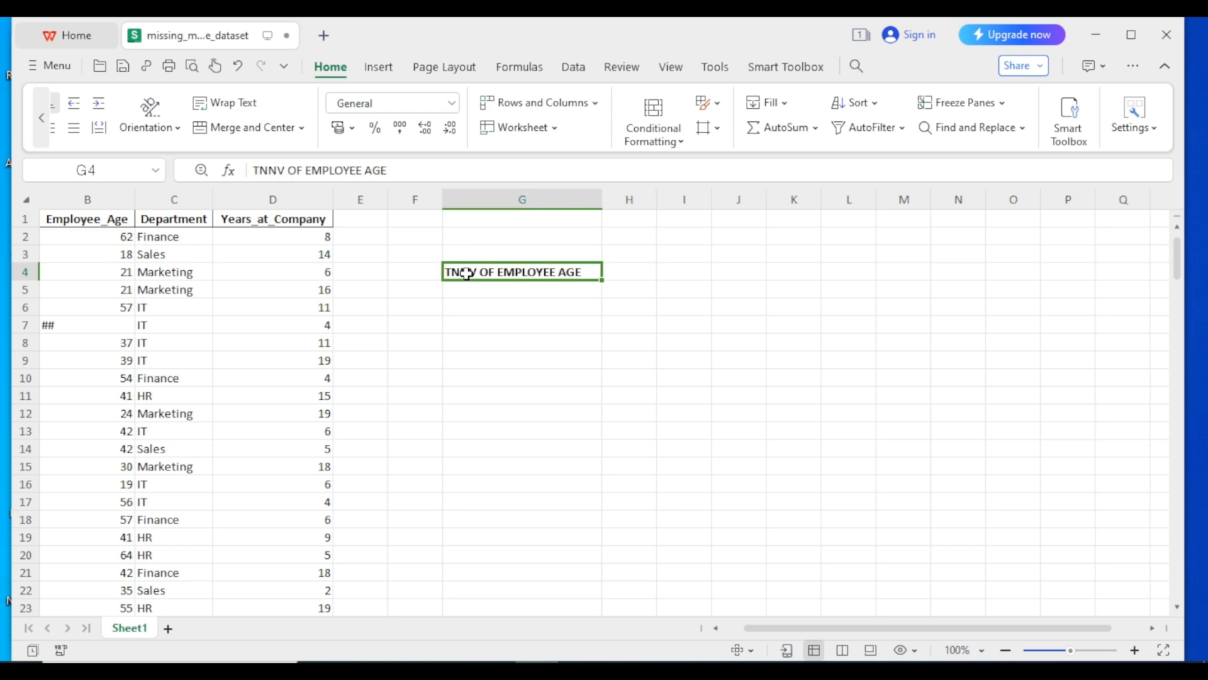
pyautogui.doubleClick(466, 273)
pyautogui.press('BackSpace')
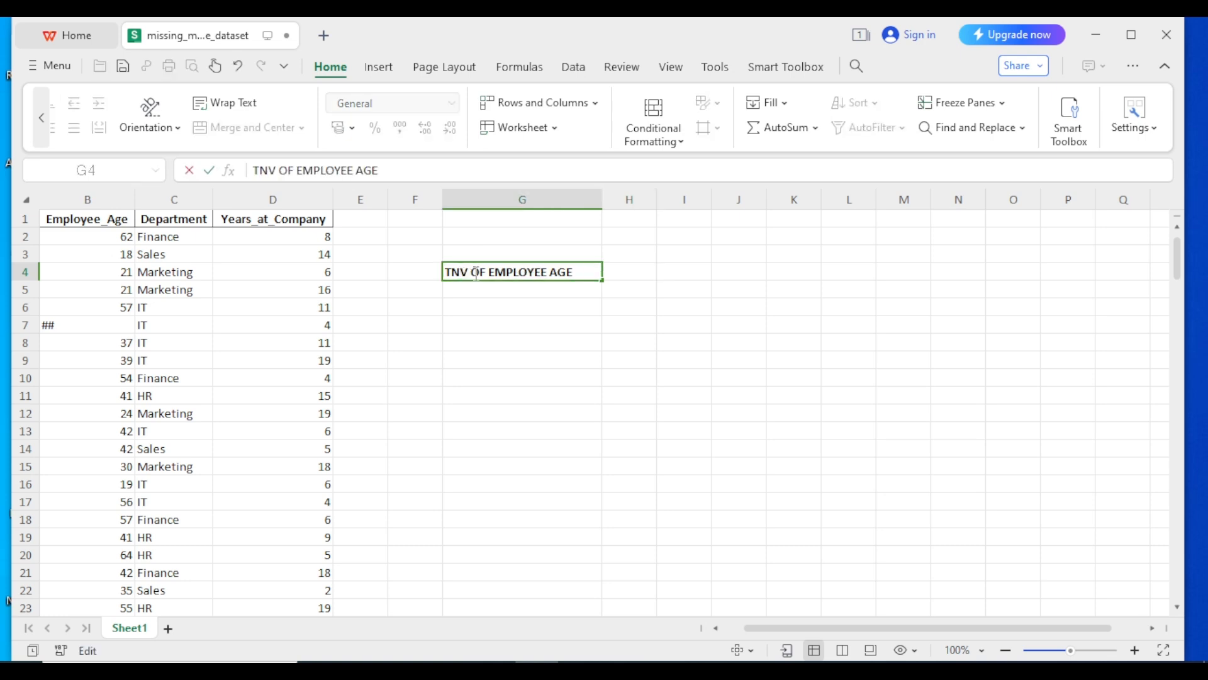
pyautogui.write('M')
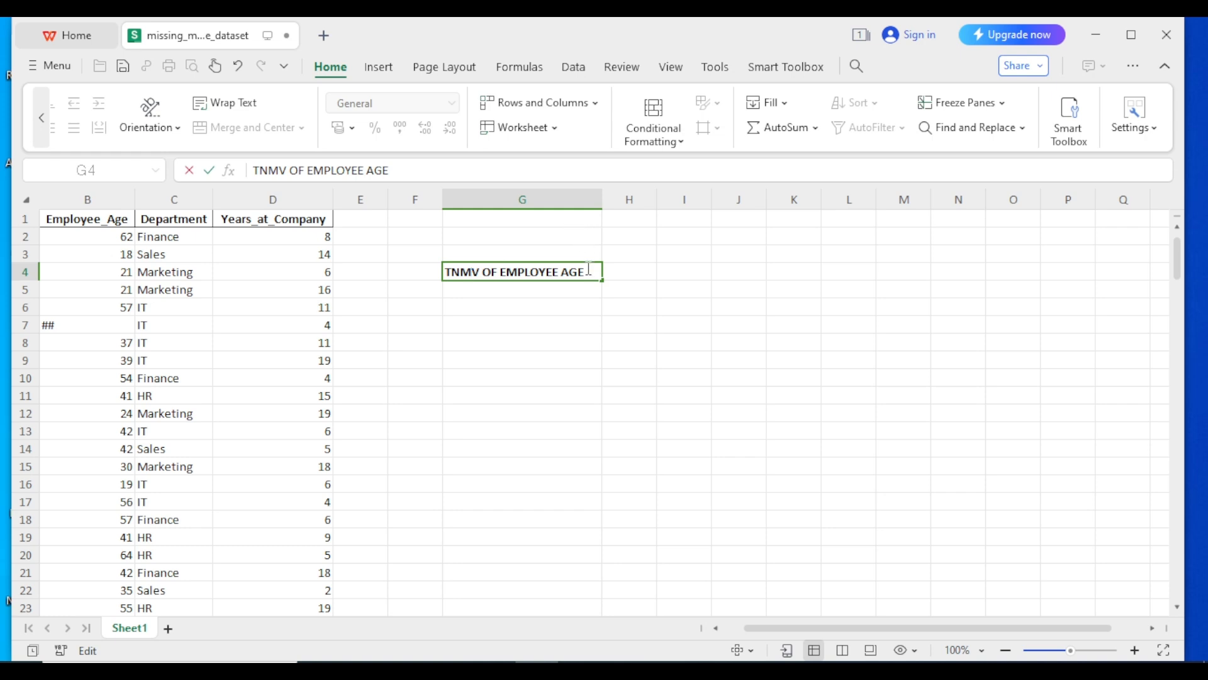
pyautogui.click(621, 275)
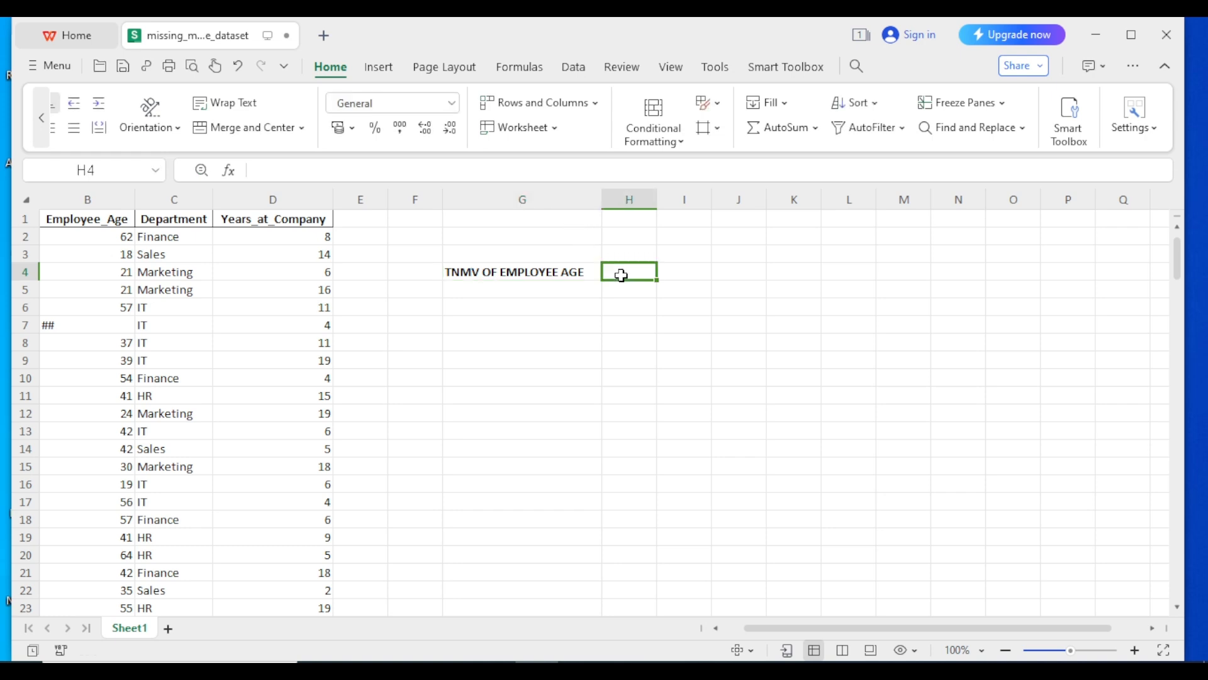
# Enter =COUNTIF(B:B,"##") in H4, which returns 11
pyautogui.write('=')
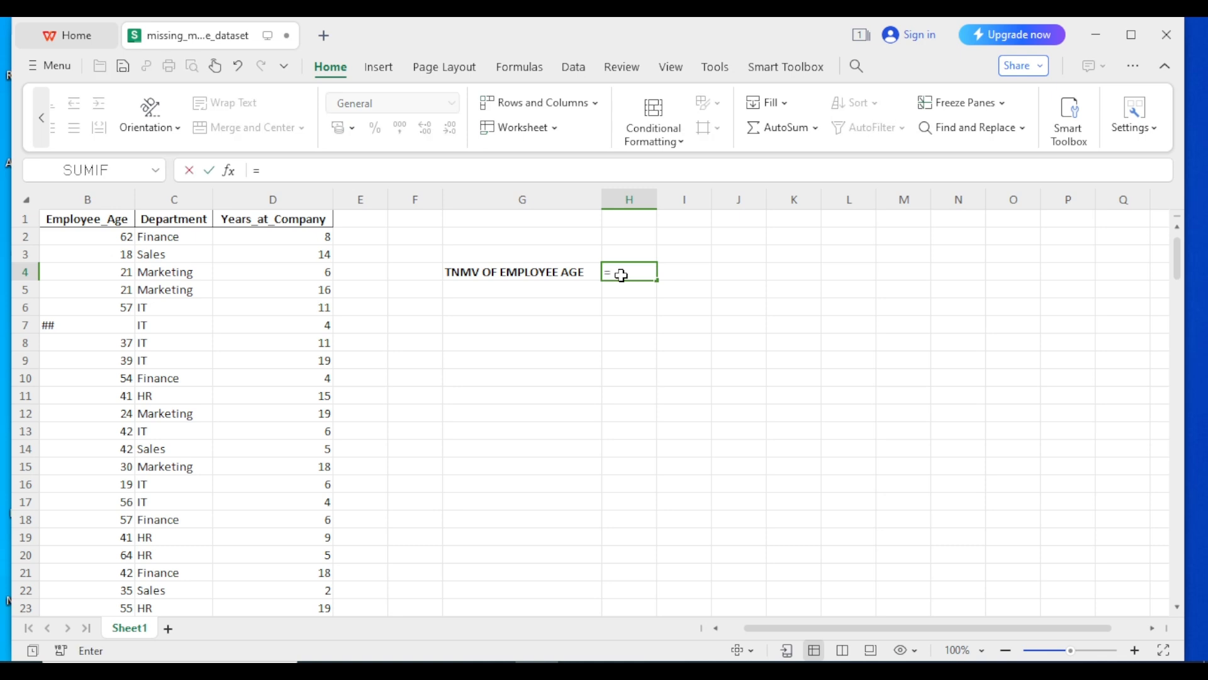
pyautogui.write('COU')
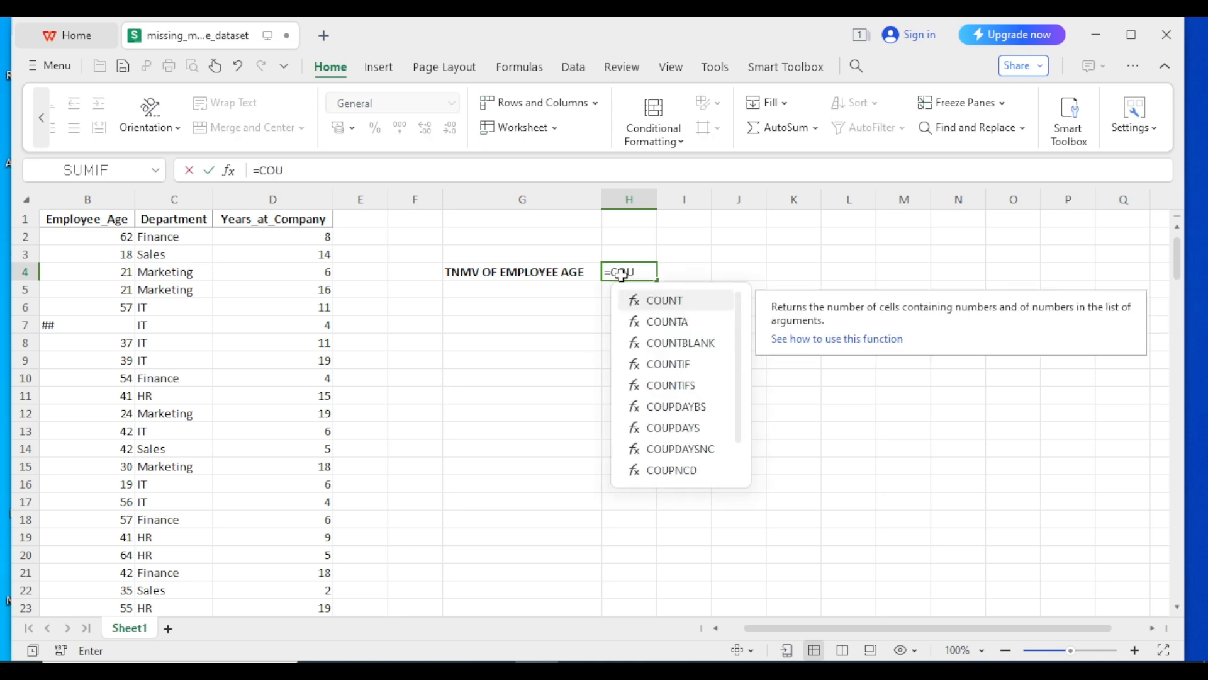
pyautogui.write('NTIF')
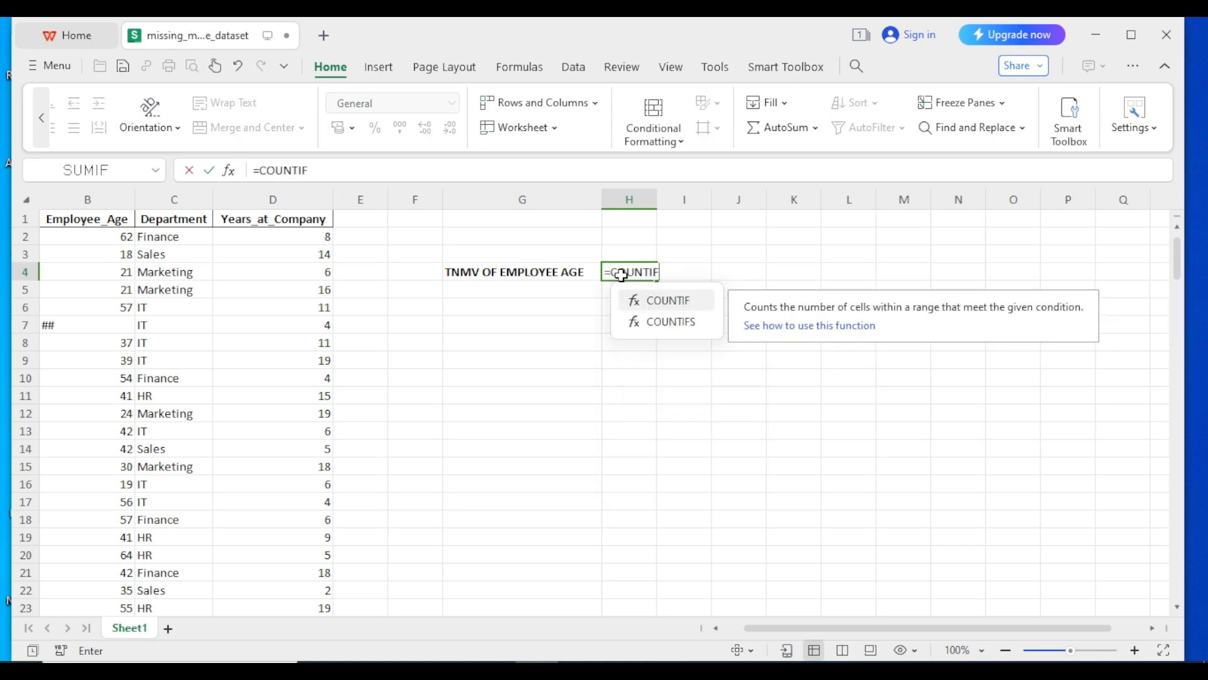
pyautogui.doubleClick(662, 301)
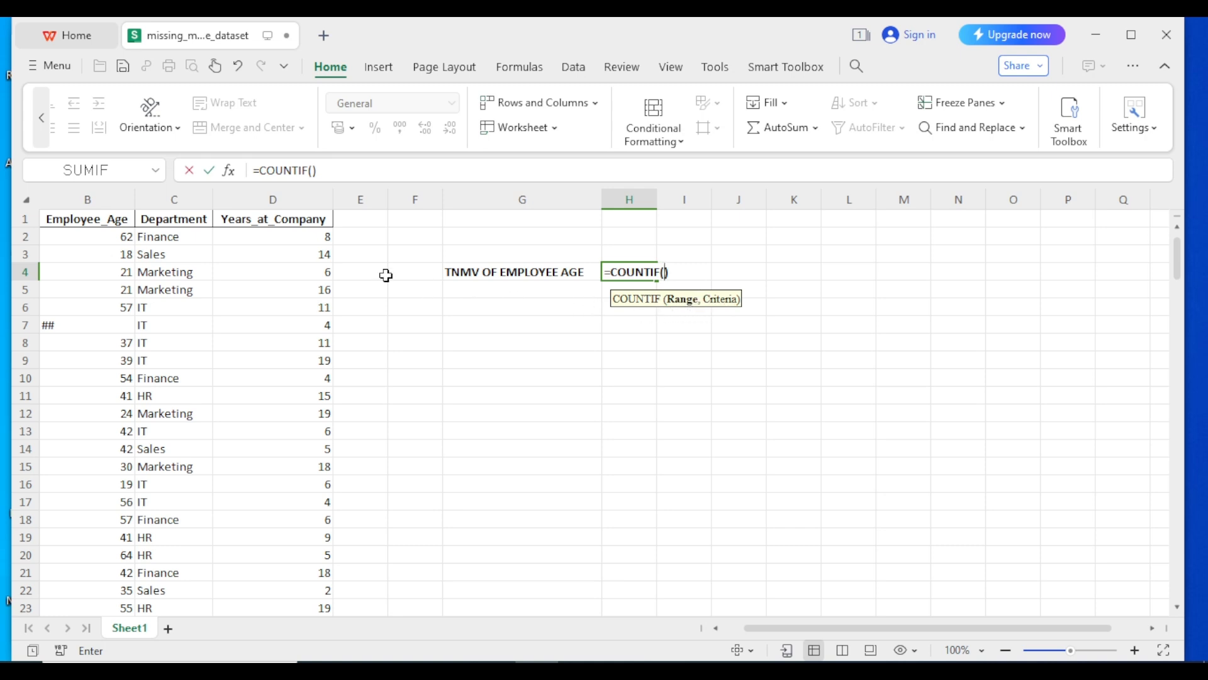
pyautogui.click(102, 194)
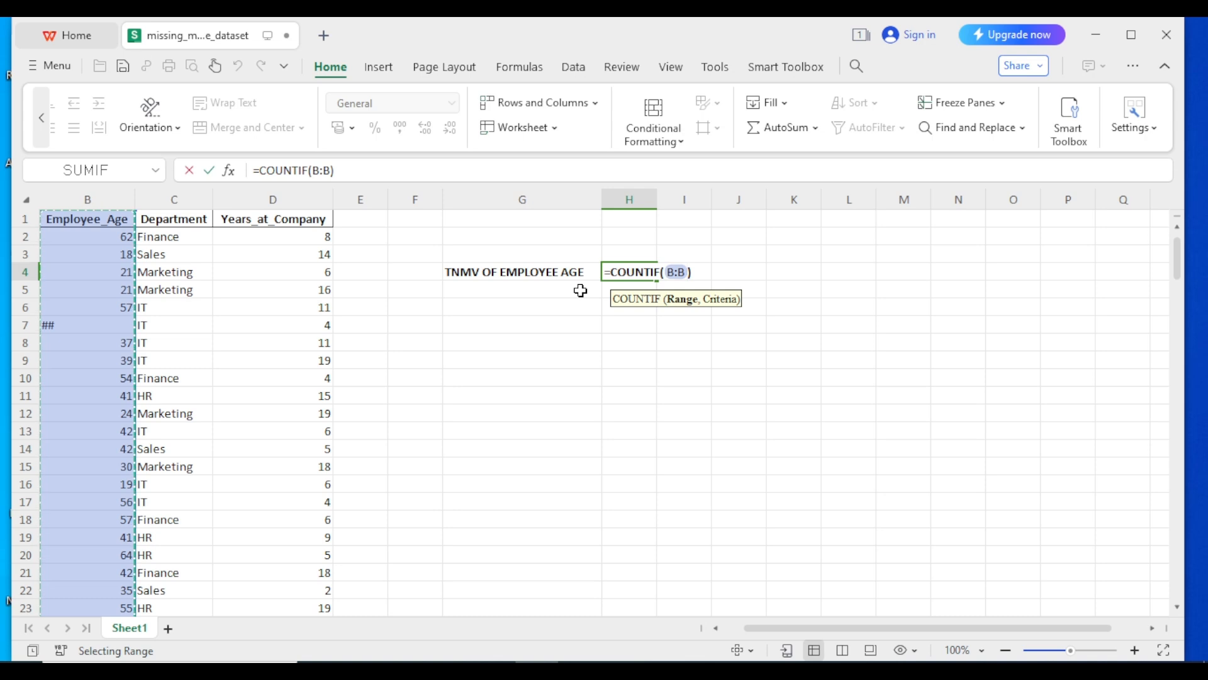
pyautogui.write(',')
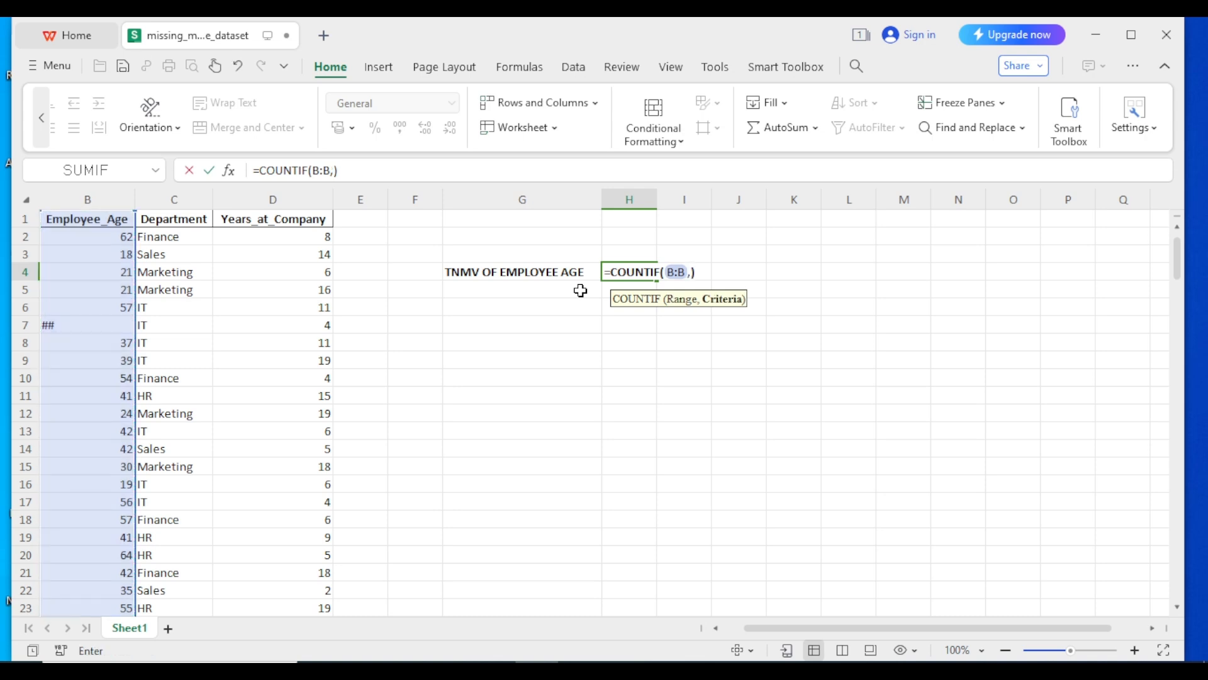
pyautogui.write('"')
pyautogui.write('##')
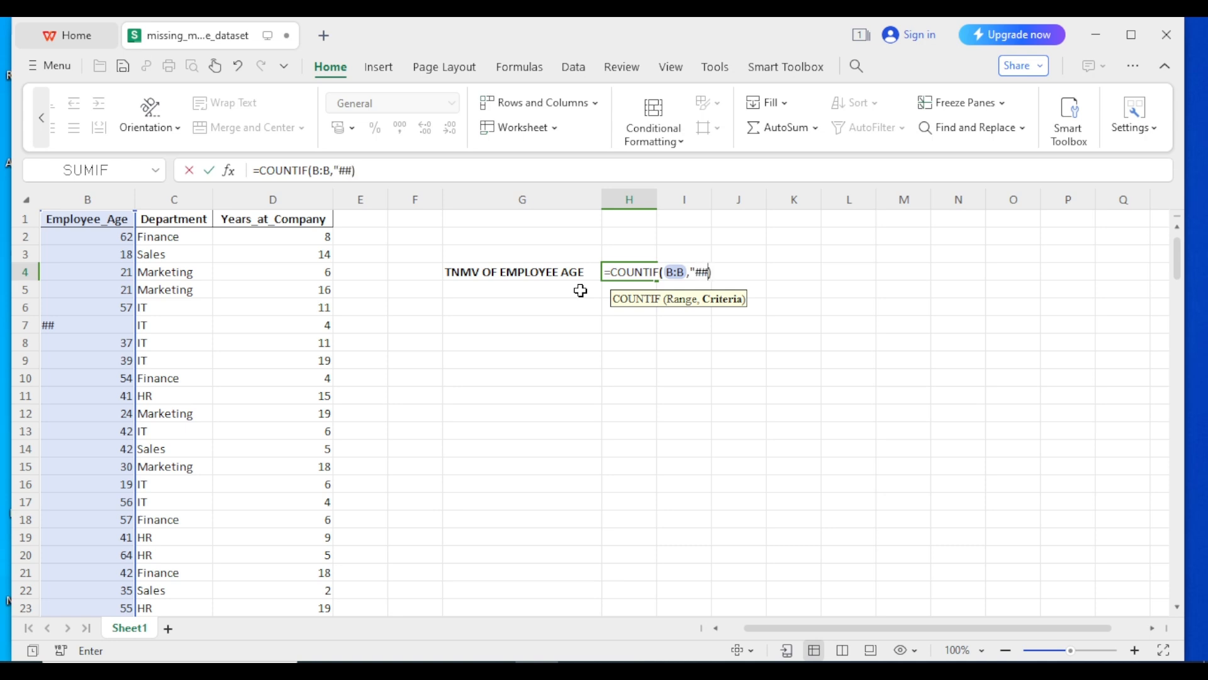
pyautogui.press('Return')
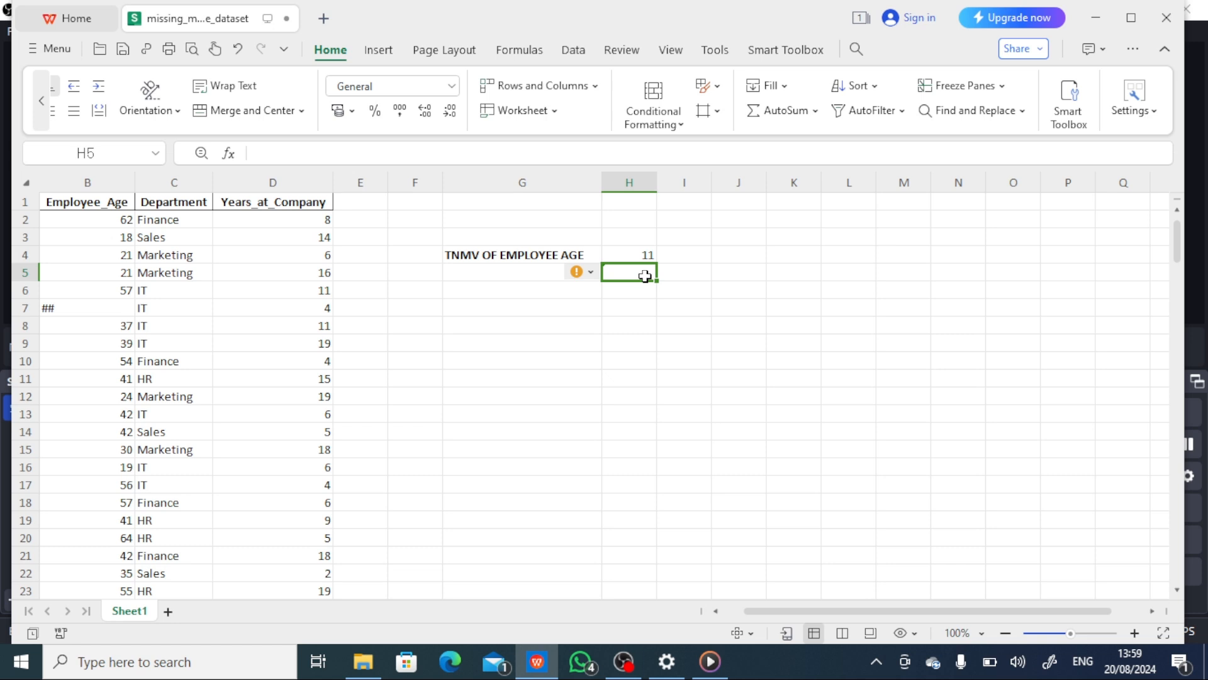
pyautogui.doubleClick(621, 275)
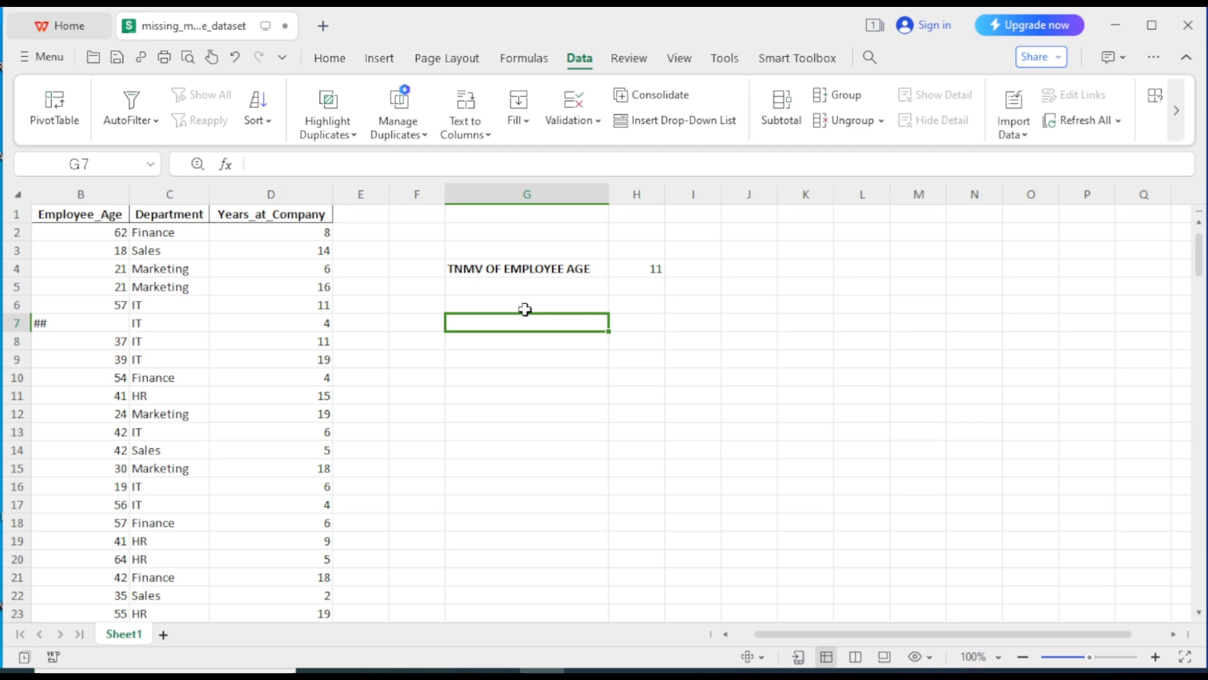
# Sort the employee data by Employee_Age in descending order
pyautogui.click(110, 253)
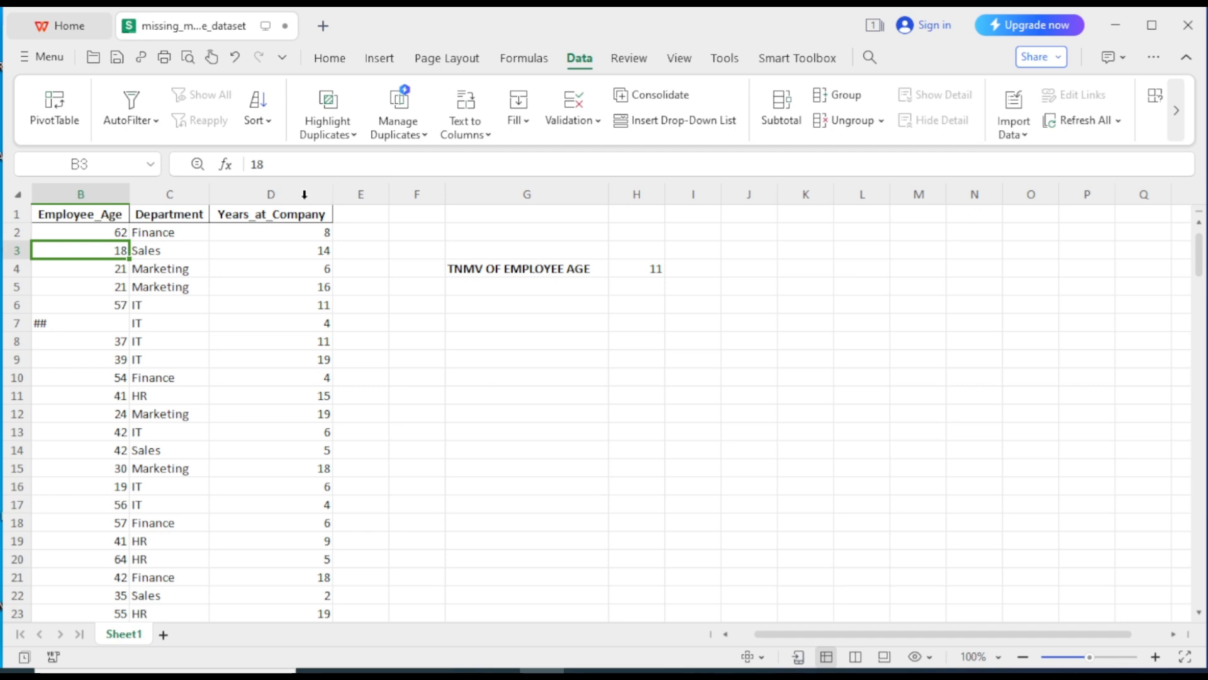
pyautogui.click(271, 121)
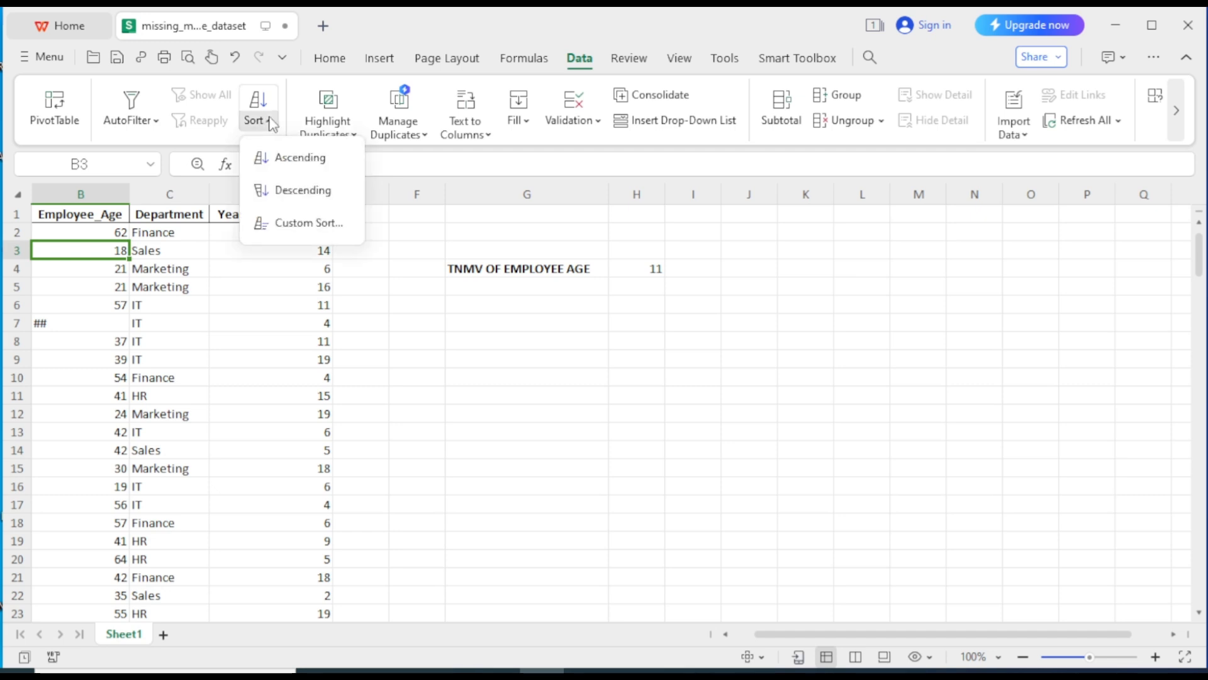
pyautogui.click(291, 187)
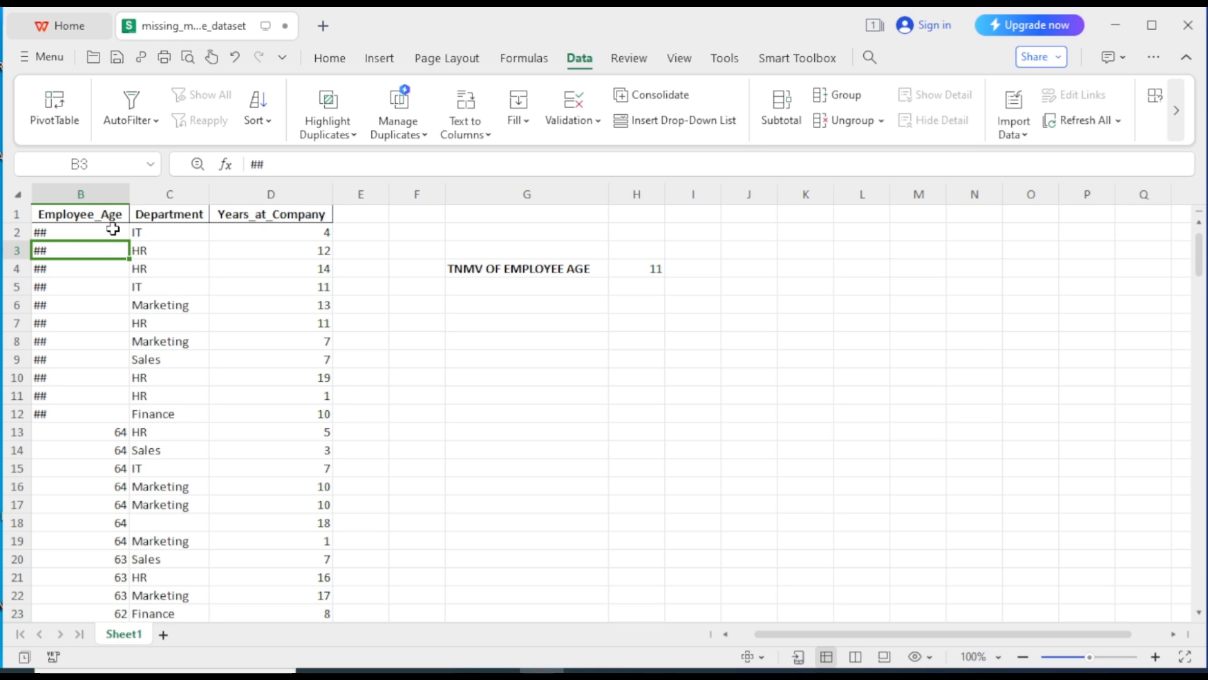
pyautogui.press('Down')
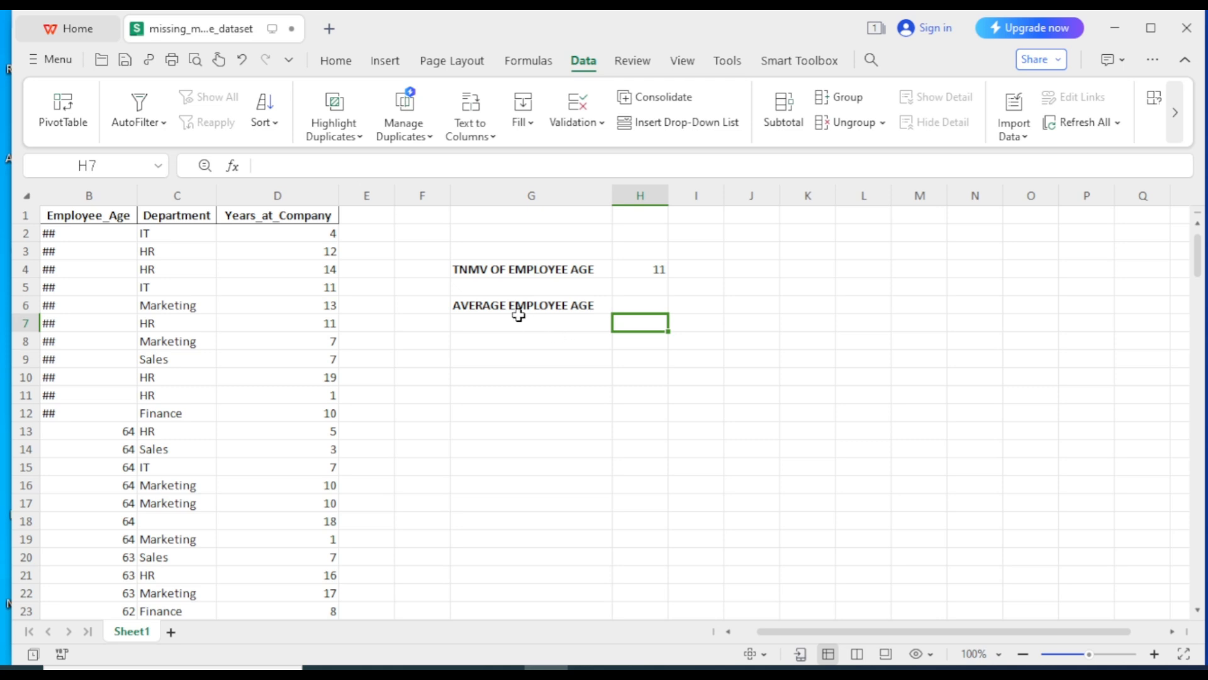
# Enter =AVERAGE(B13:B301) in H6, giving a mean age of about 40.62
pyautogui.click(618, 305)
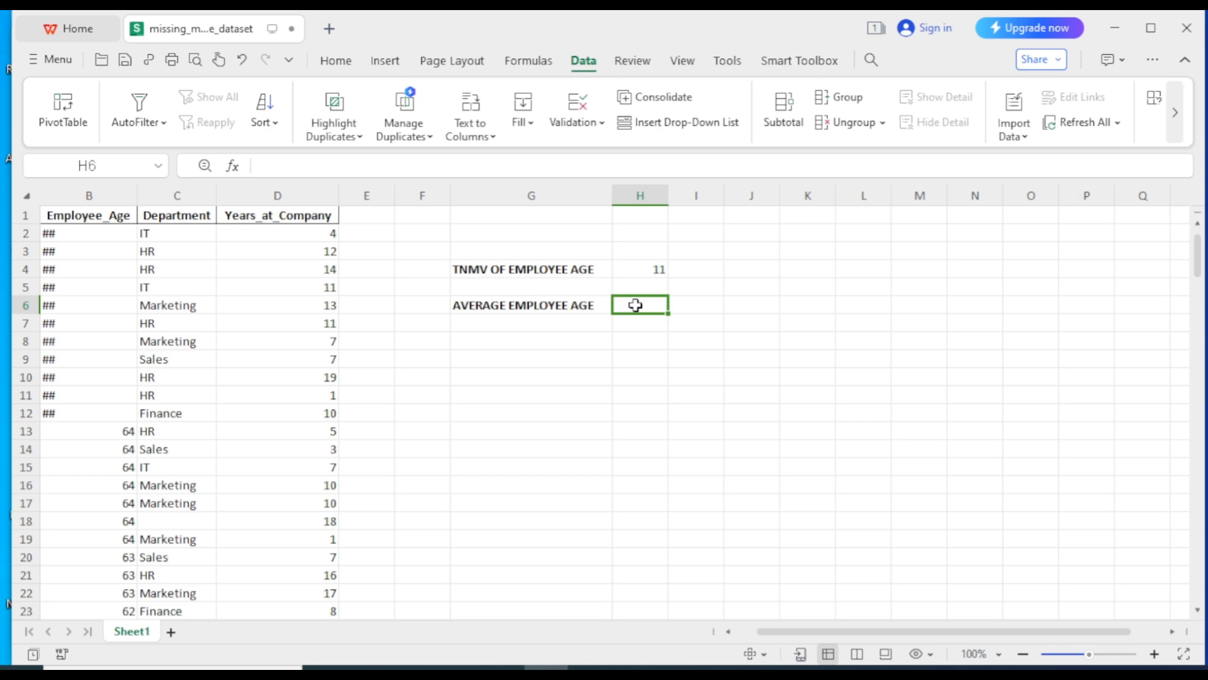
pyautogui.write('=')
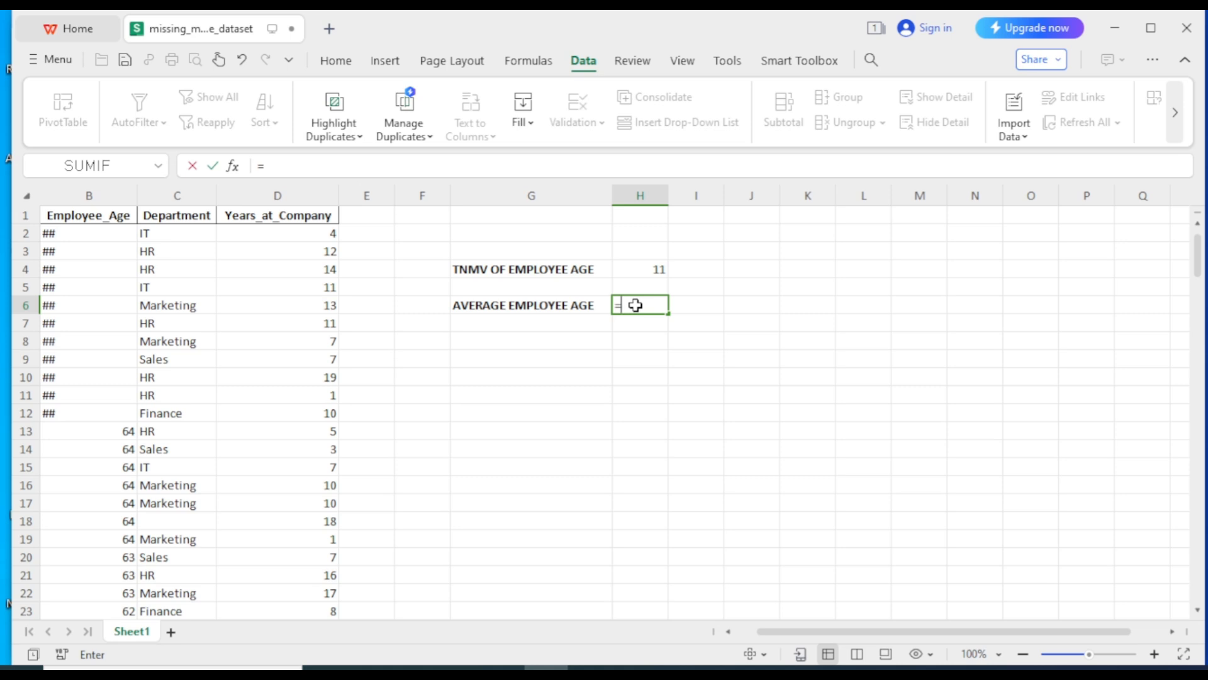
pyautogui.write('AV')
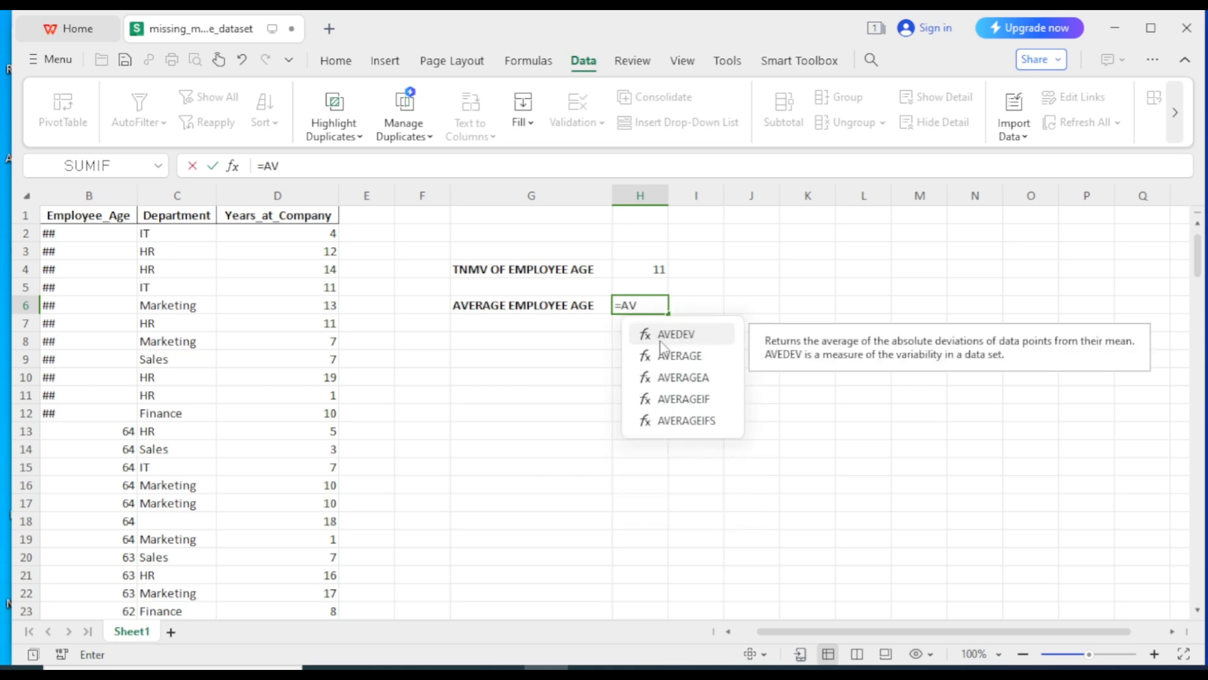
pyautogui.doubleClick(672, 359)
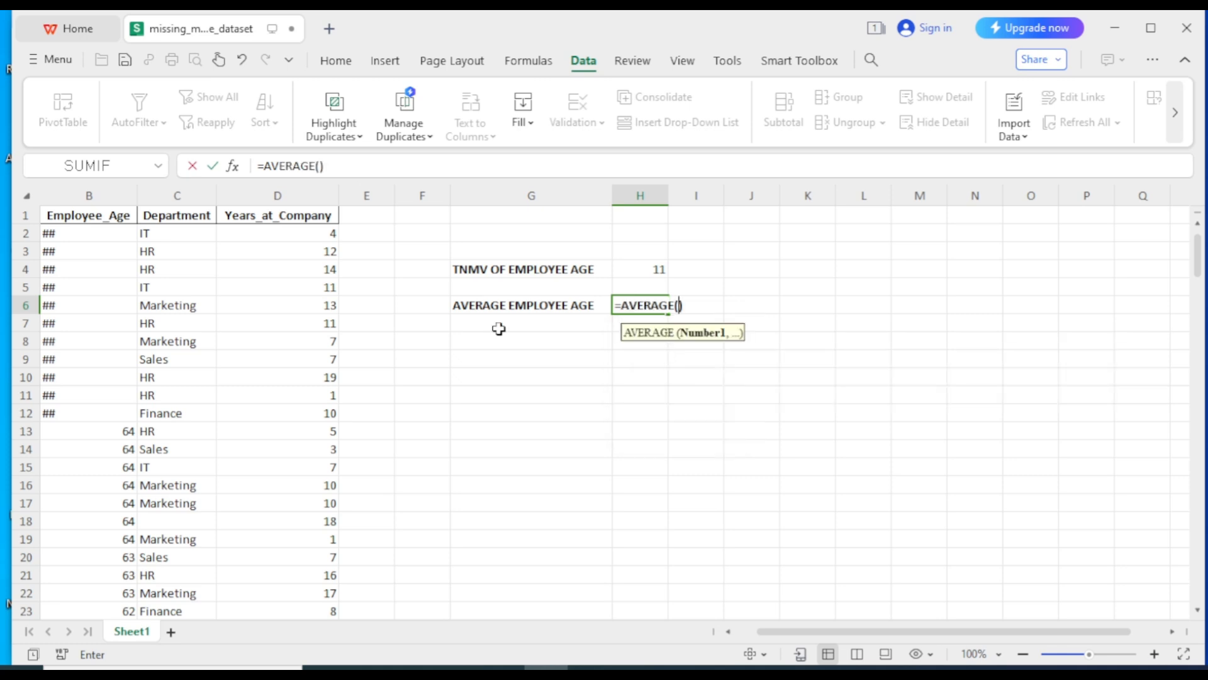
pyautogui.click(104, 431)
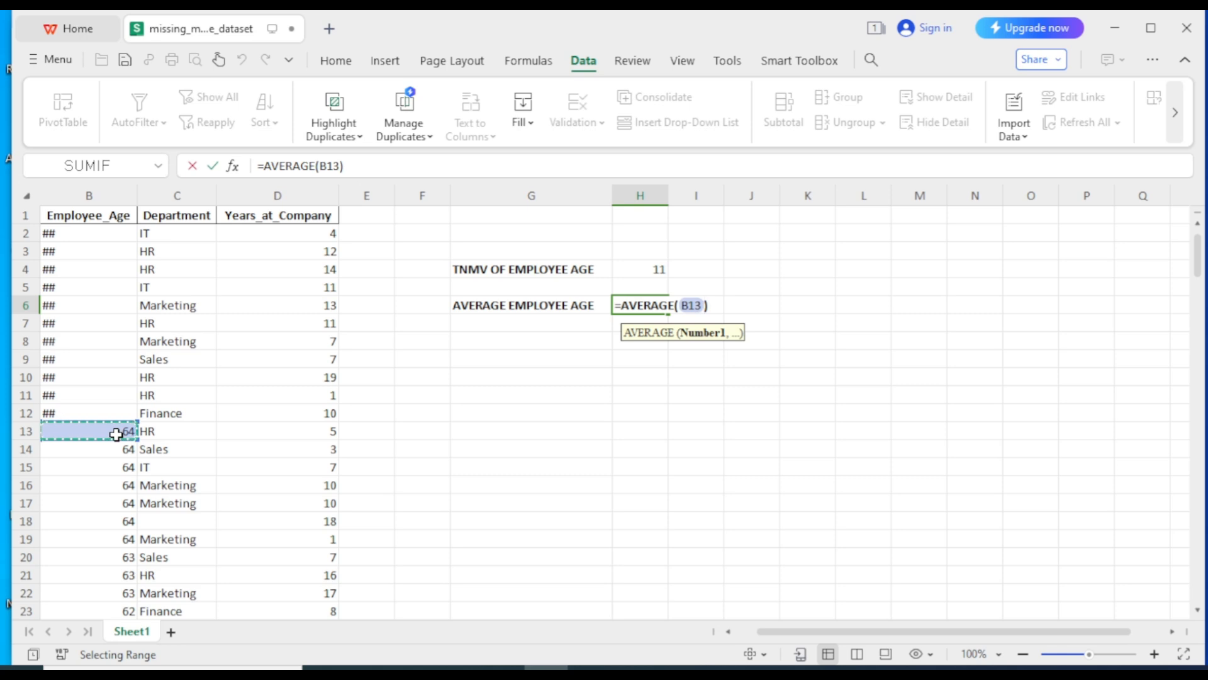
pyautogui.hotkey('ctrl', 'shift', 'Down')
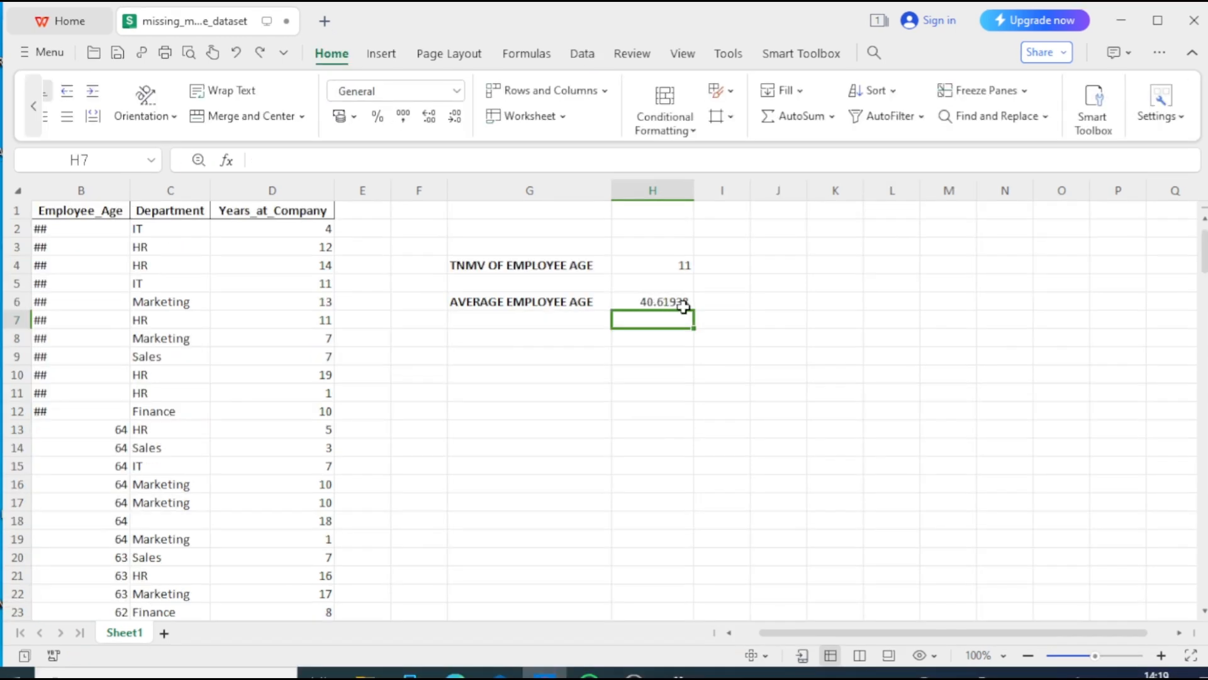
# Decrease H6's decimal places until the average age displays as 41
pyautogui.click(651, 300)
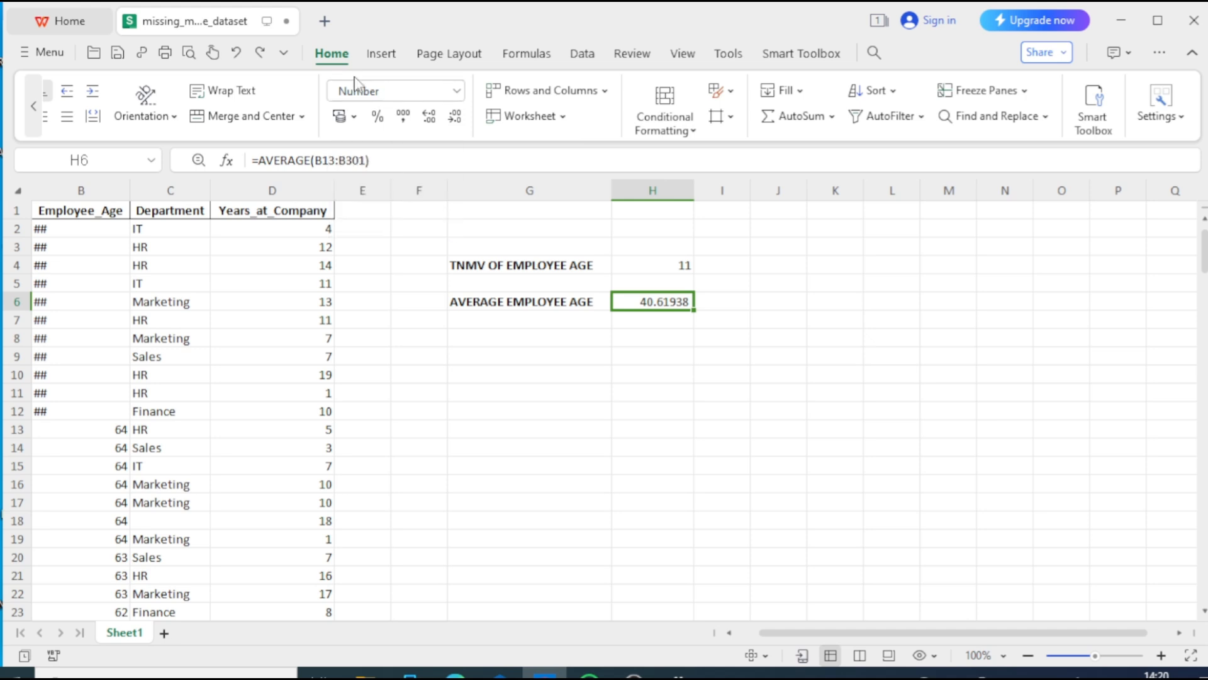
pyautogui.click(455, 119)
pyautogui.click(455, 118)
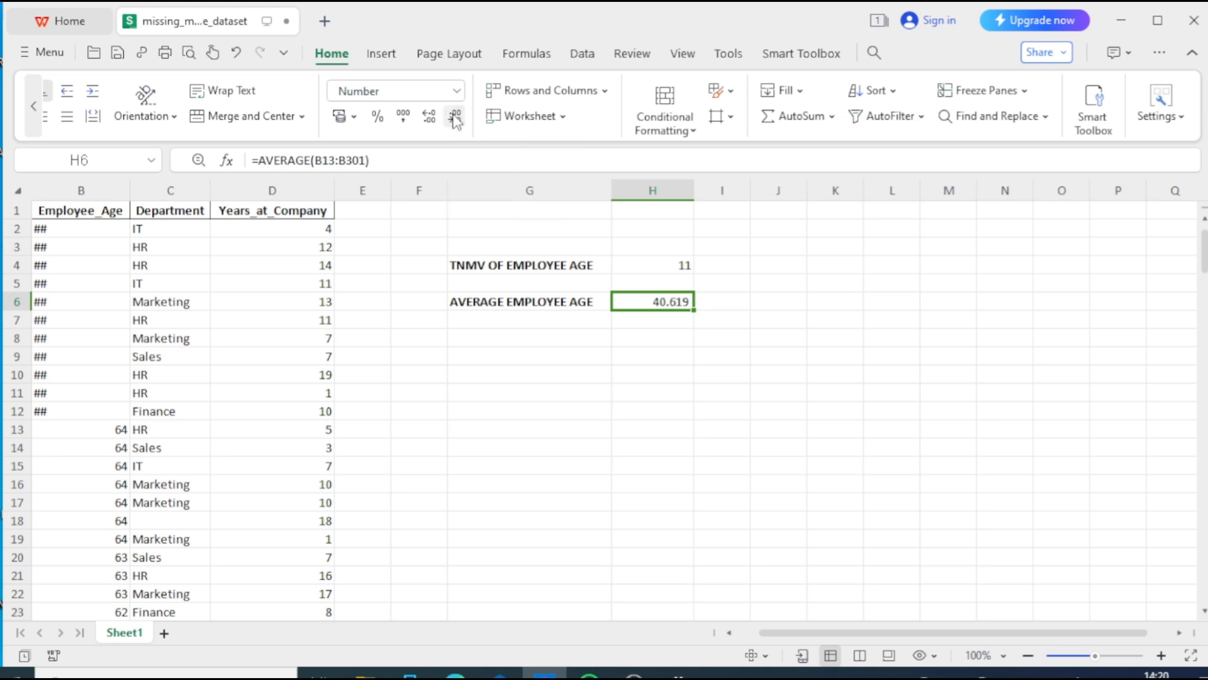
pyautogui.click(455, 119)
pyautogui.click(455, 118)
pyautogui.click(456, 118)
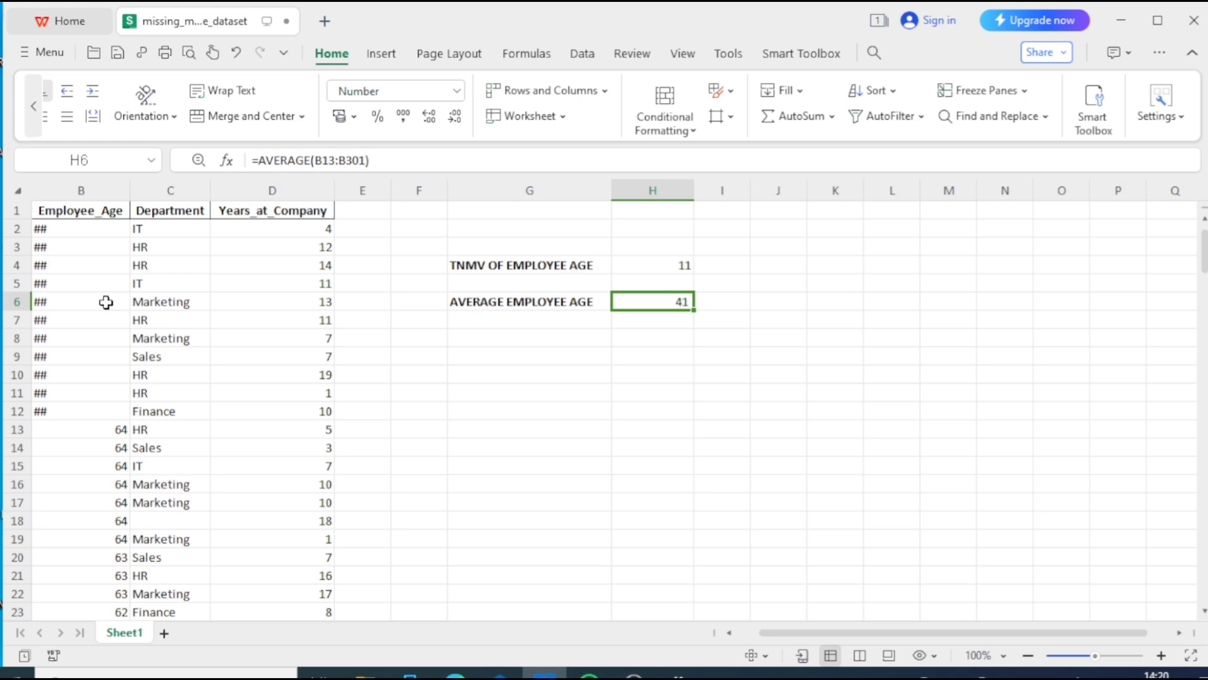
pyautogui.click(112, 183)
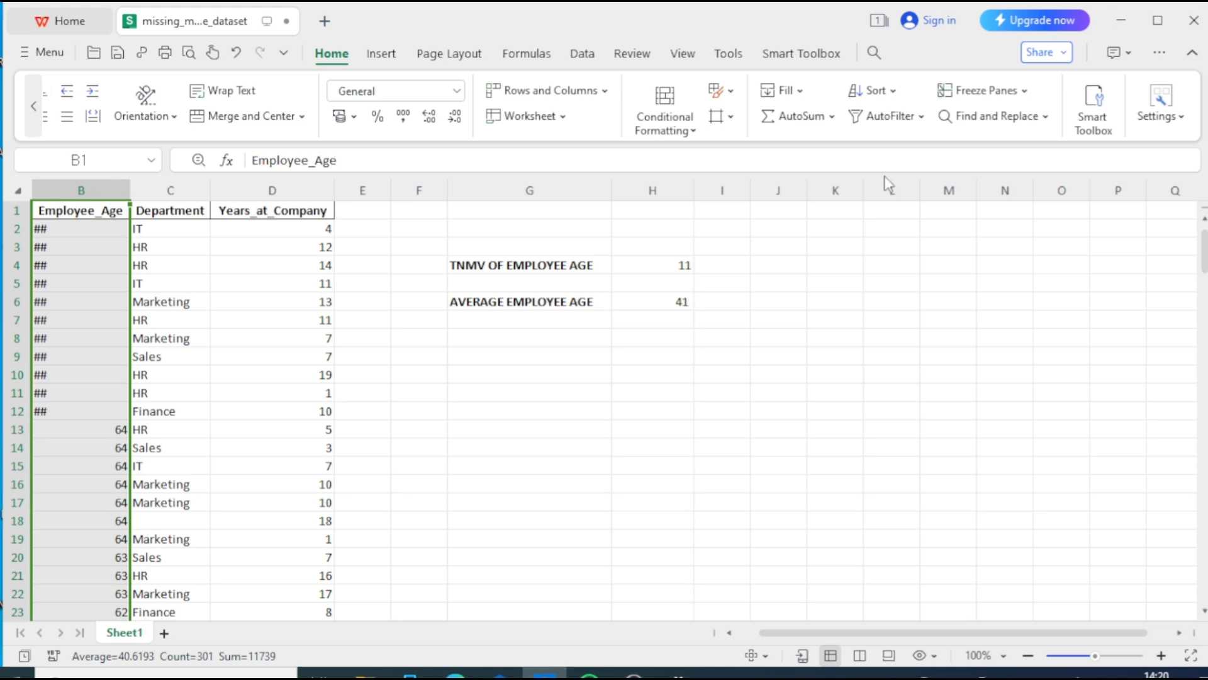
# Replace all 11 ## entries in column B with 41
pyautogui.click(997, 116)
pyautogui.click(1015, 188)
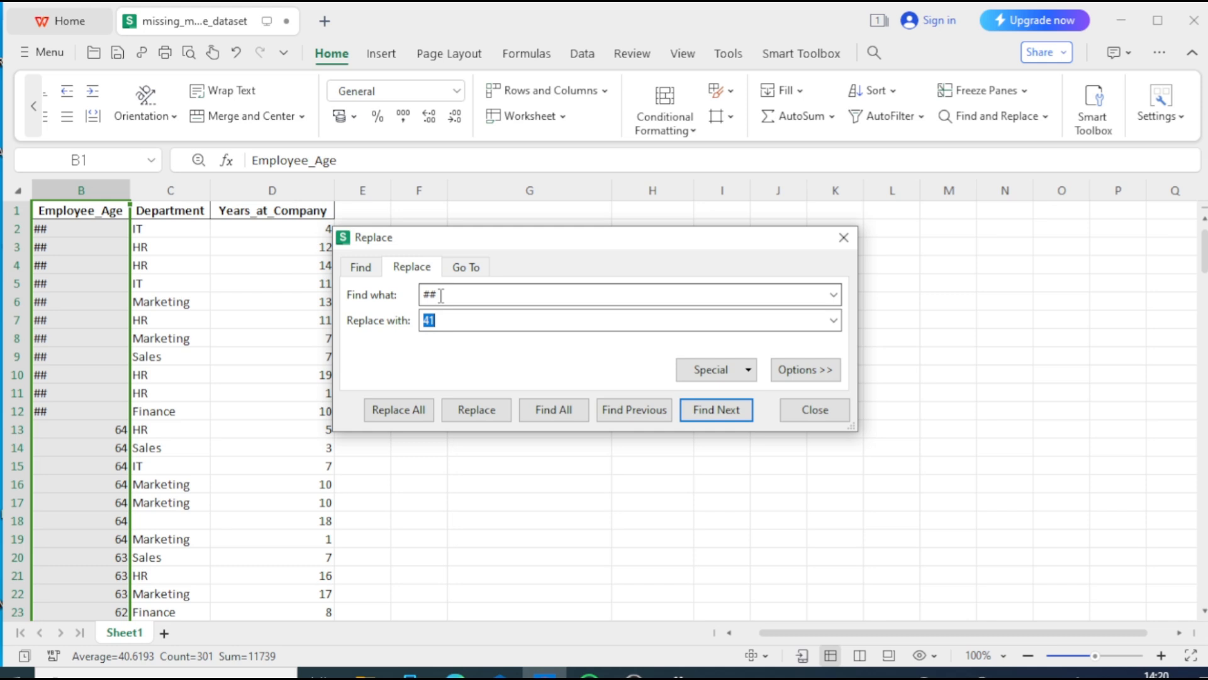
pyautogui.click(401, 414)
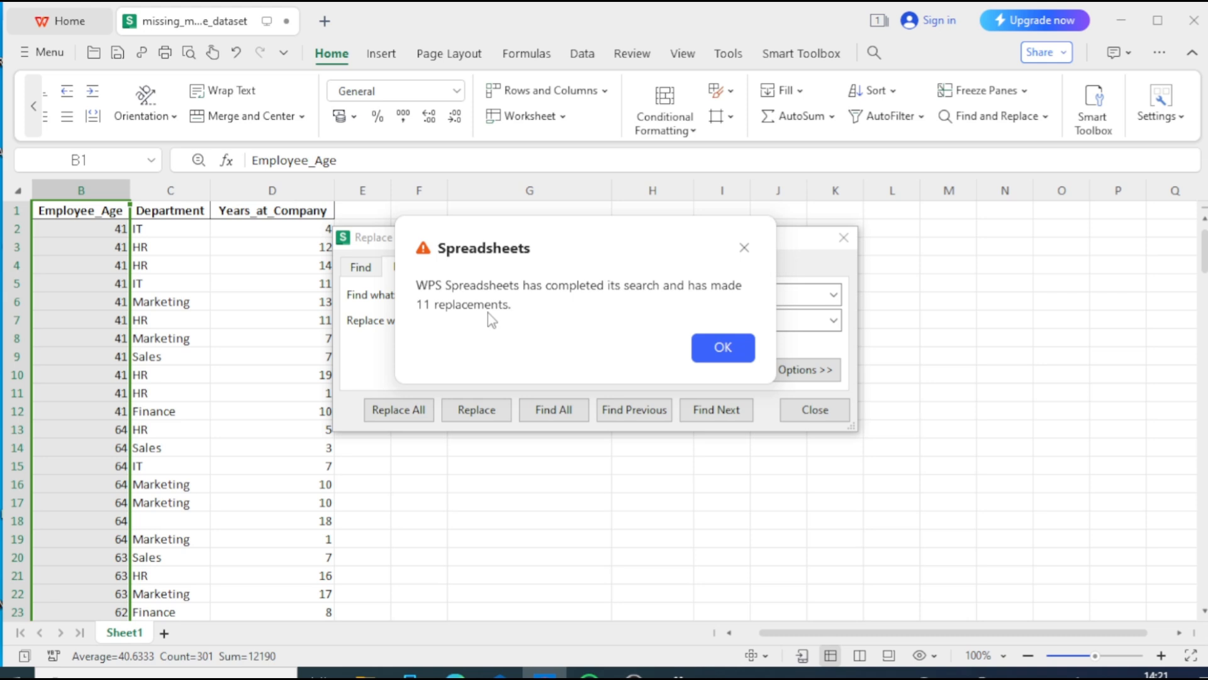
pyautogui.press('Return')
pyautogui.click(804, 412)
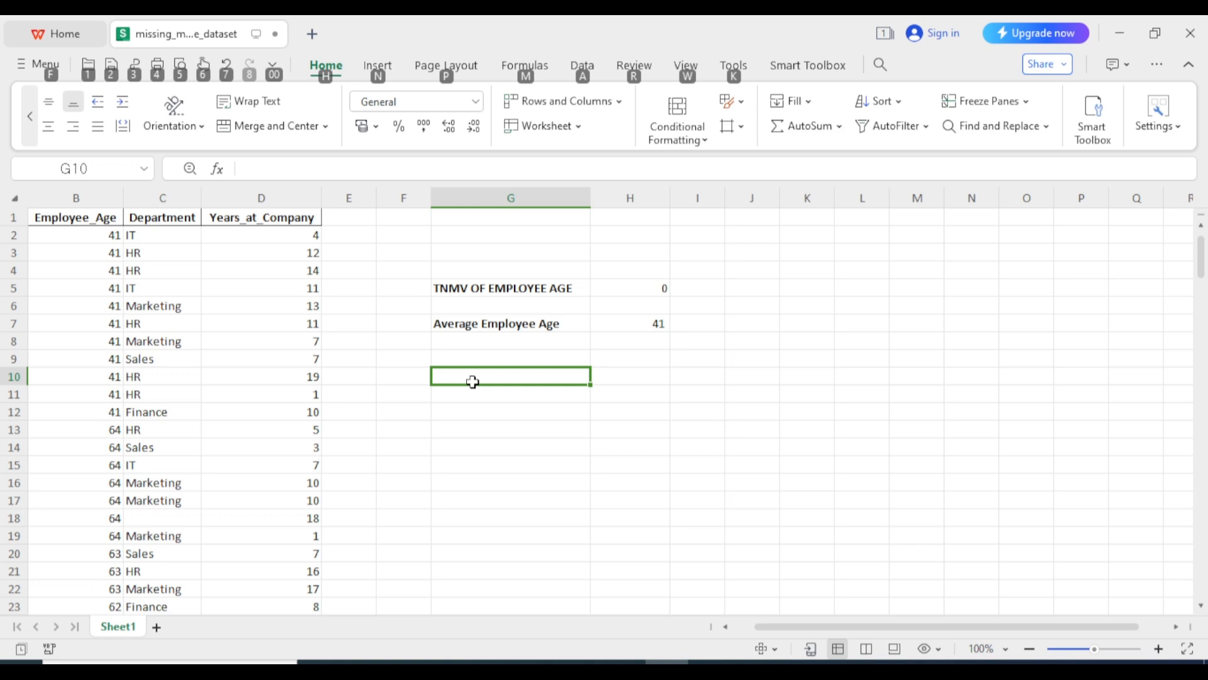
# Replace the blank cells in column C (Department) with ##, making 6 replacements
pyautogui.click(168, 197)
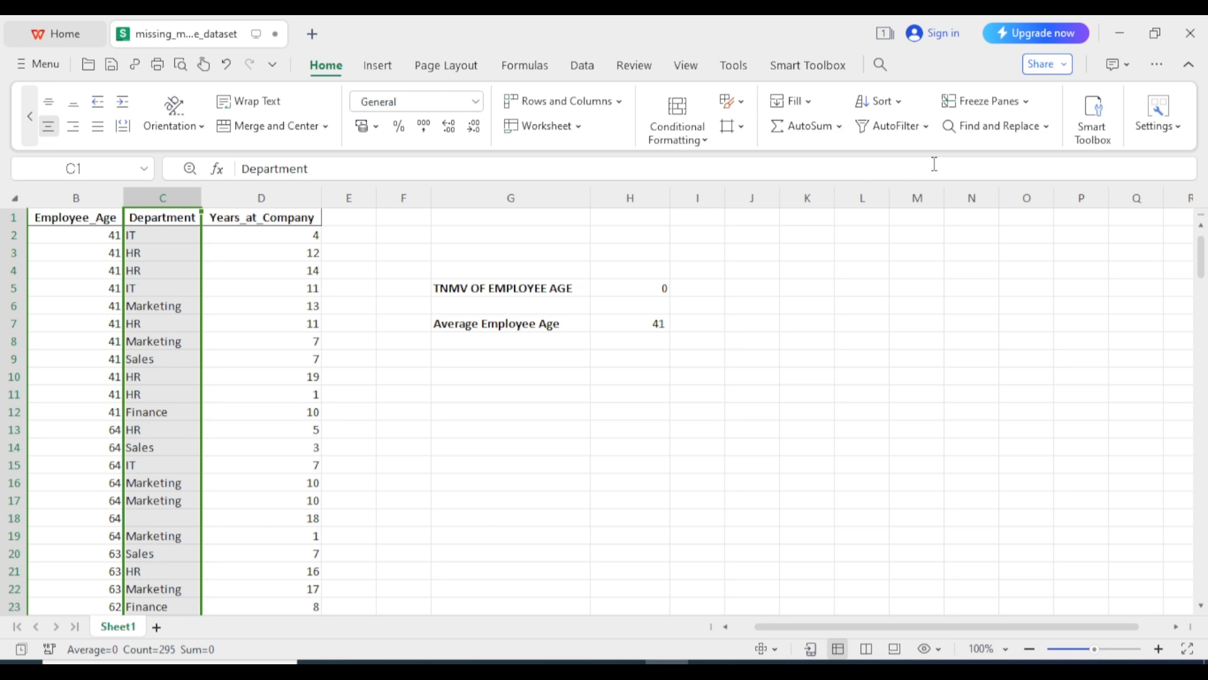
pyautogui.click(1017, 128)
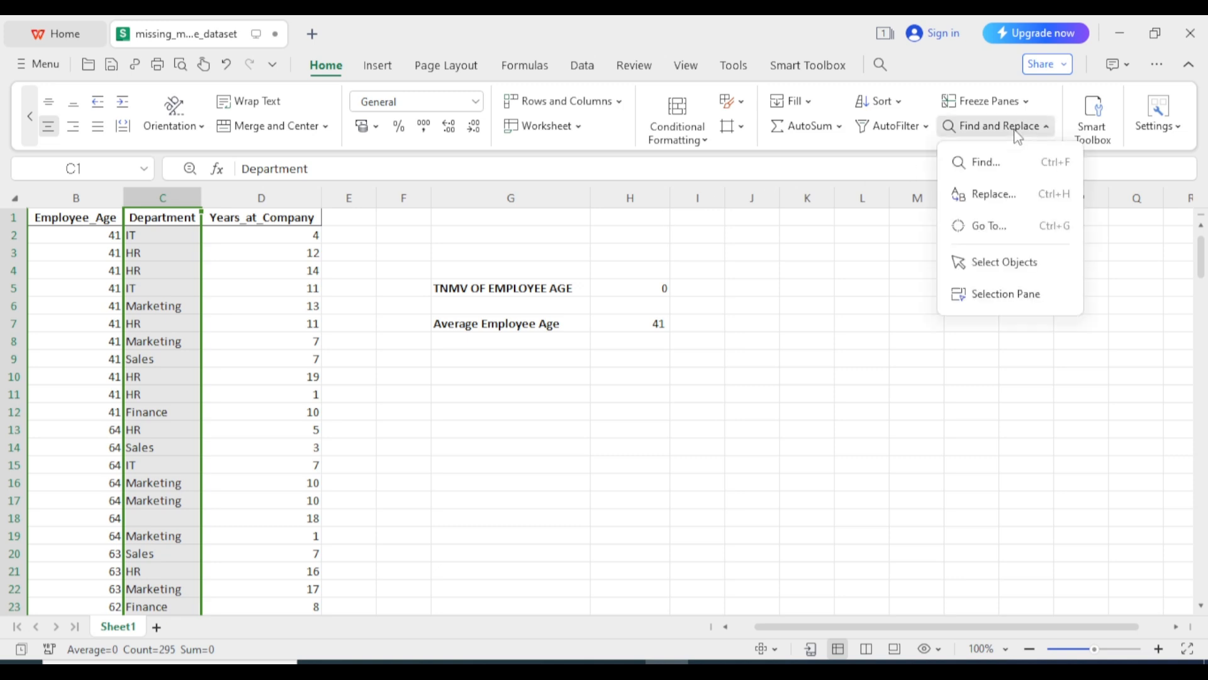
pyautogui.click(992, 194)
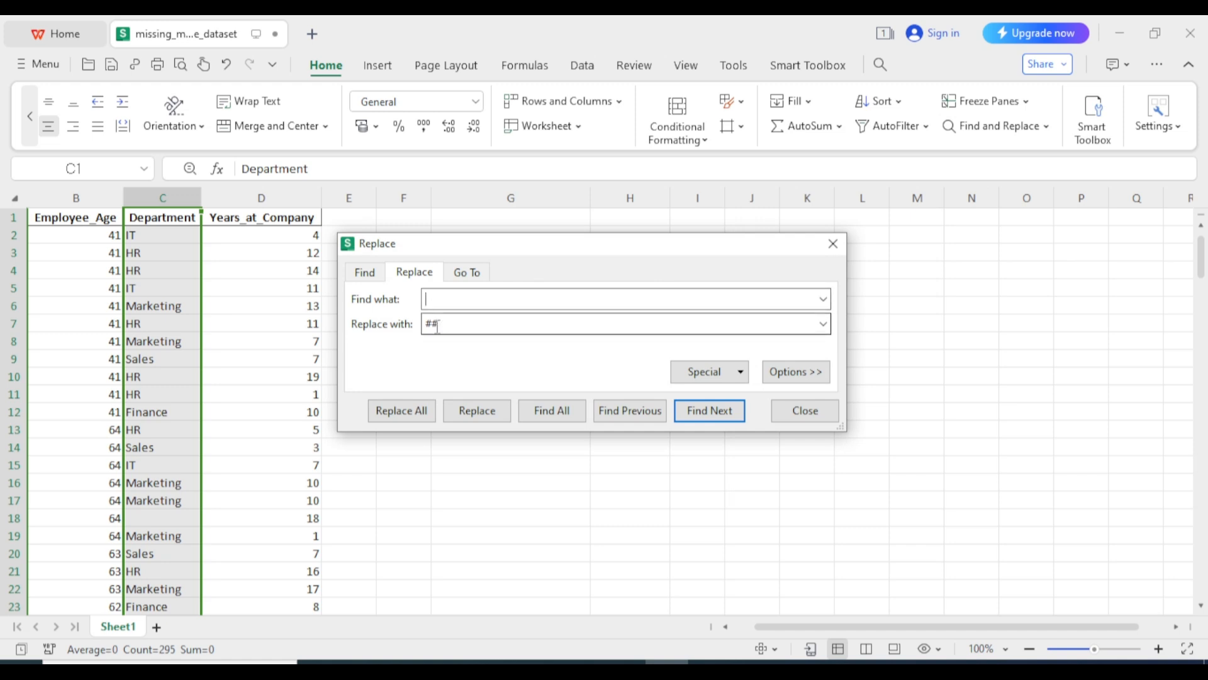
pyautogui.click(412, 410)
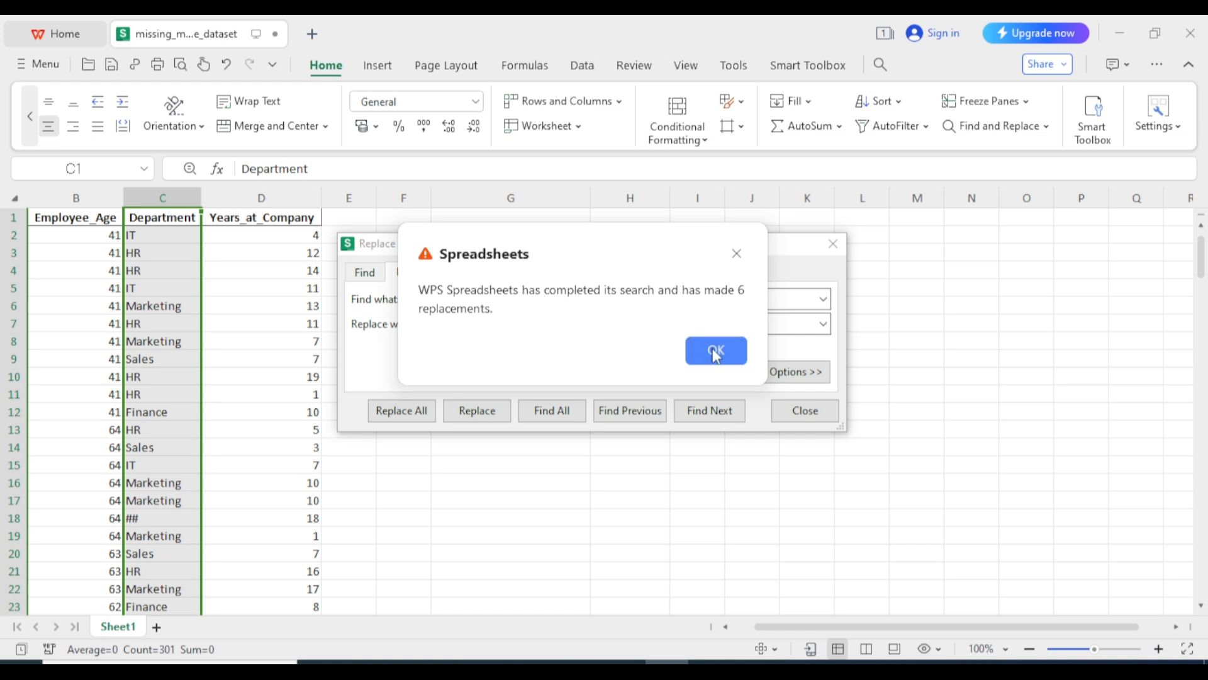
pyautogui.click(716, 355)
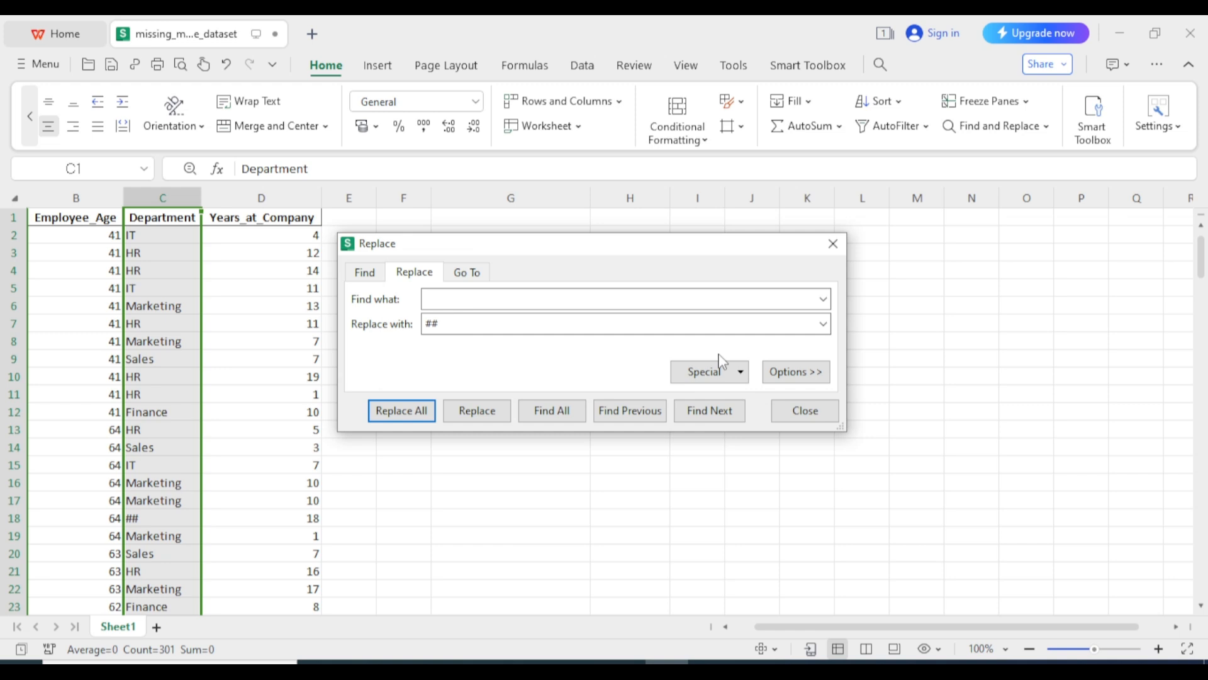
pyautogui.click(799, 408)
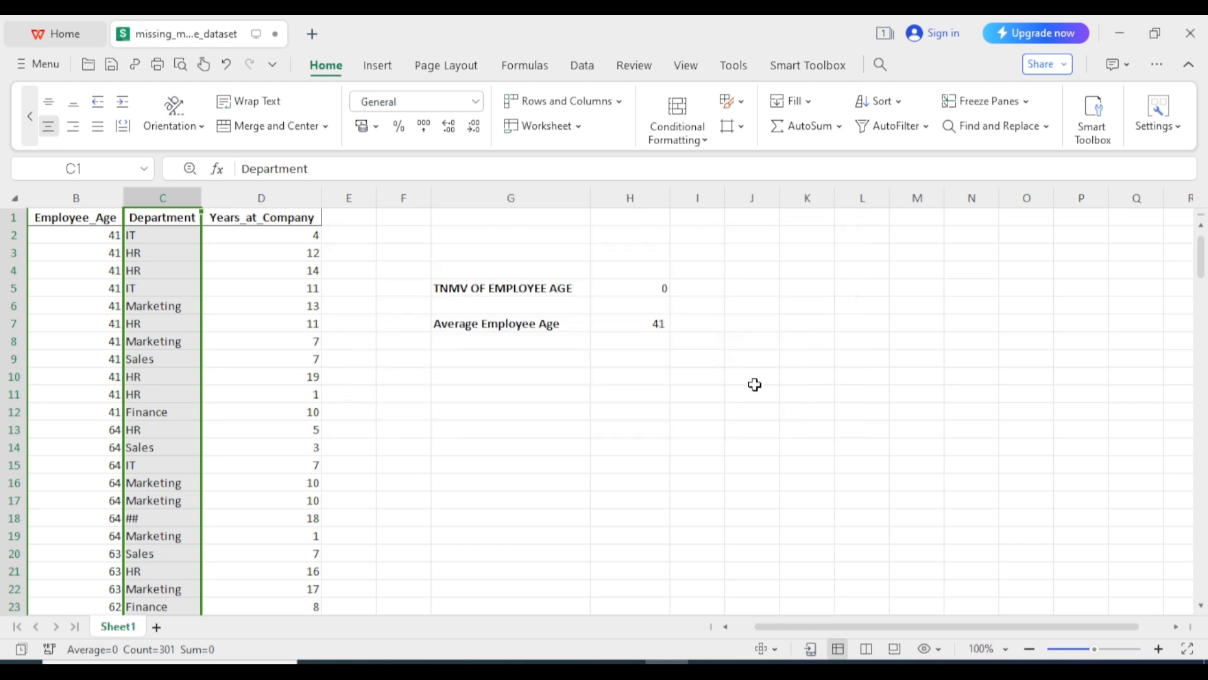
# Type the label 'TNMV OF DEPARTMENT' into cell G10
pyautogui.click(500, 377)
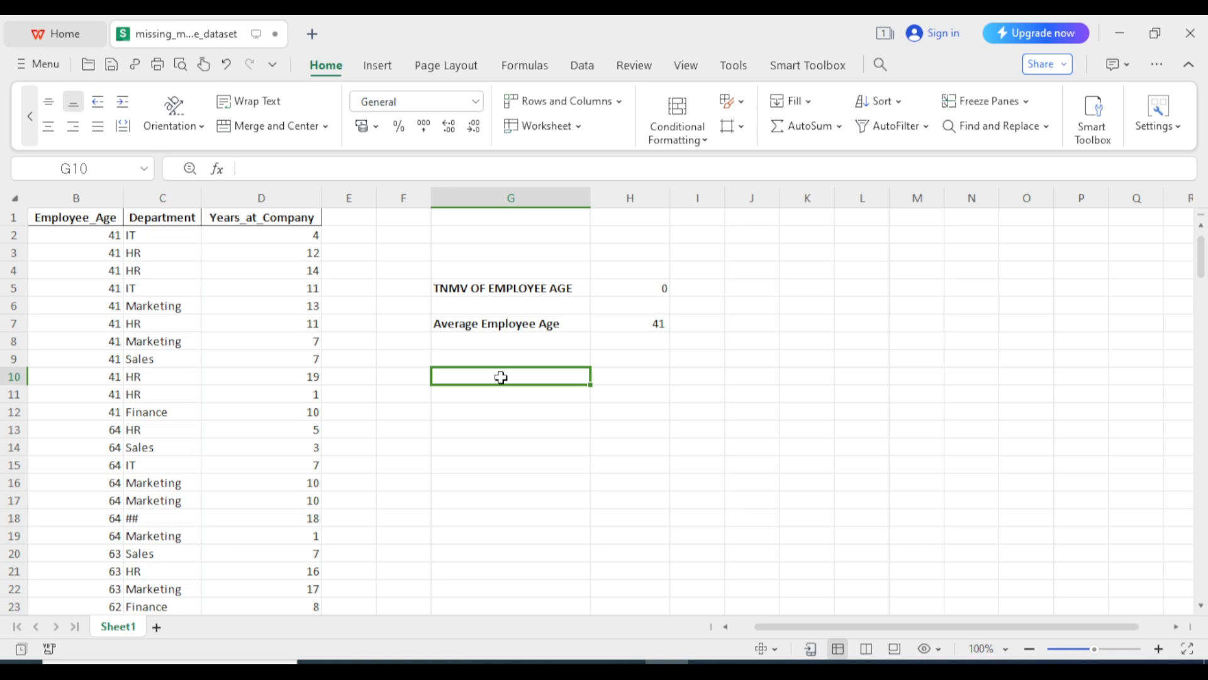
pyautogui.write('T')
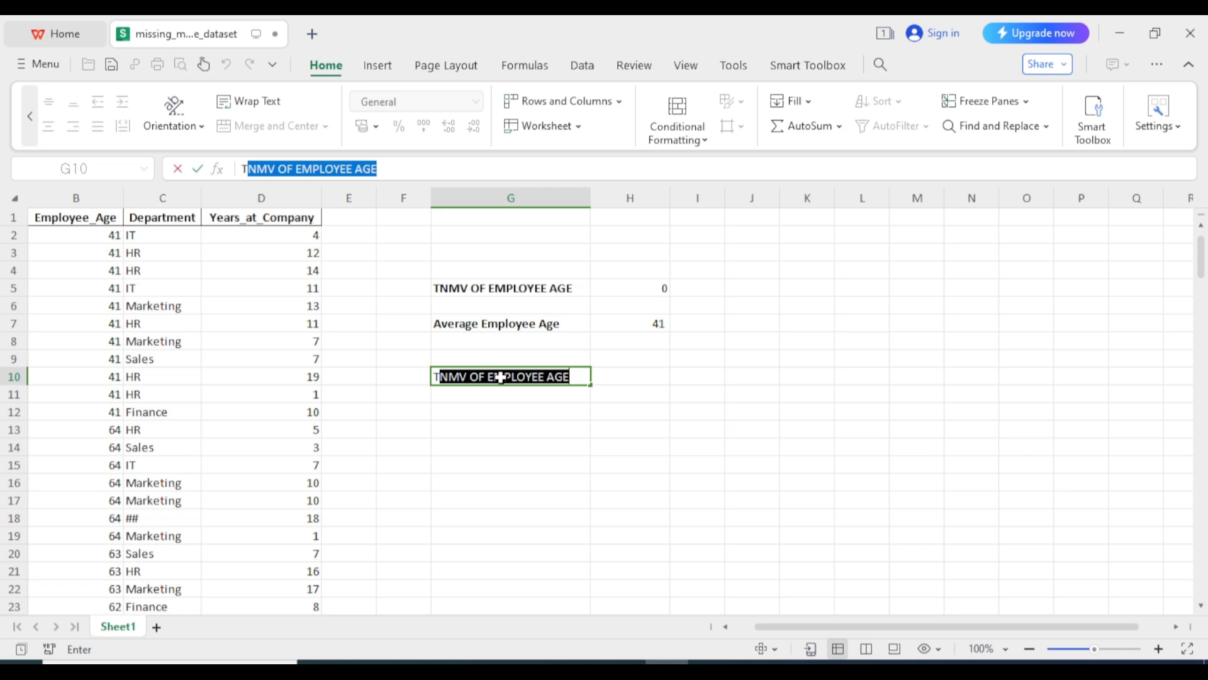
pyautogui.write('NMV OF ')
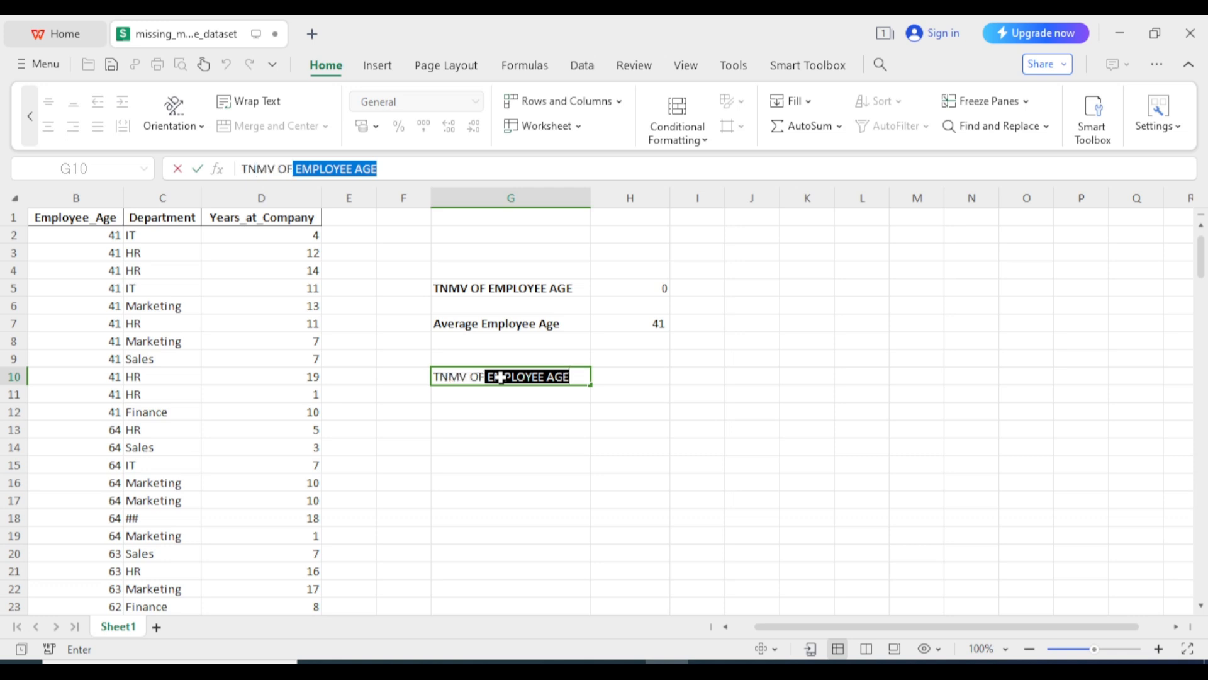
pyautogui.write('DEPAR')
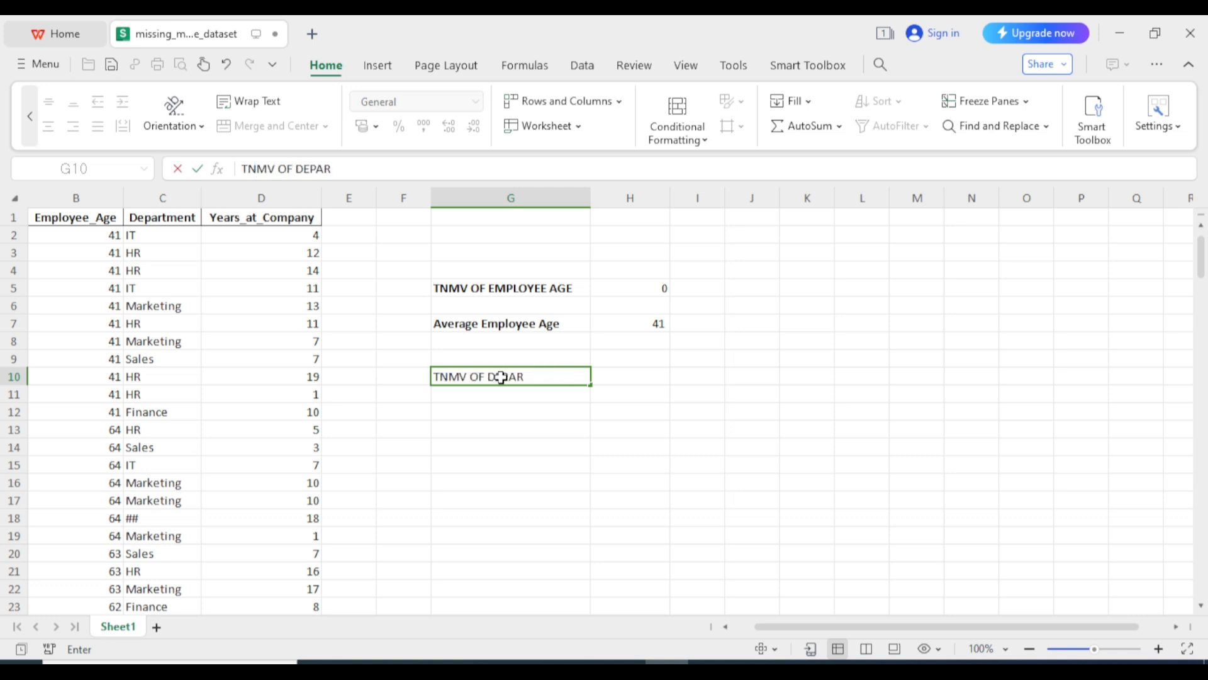
pyautogui.write('TMENT')
# Enter =COUNTIF(C:C,"##") in H10 to count the six ## Department entries
pyautogui.click(621, 377)
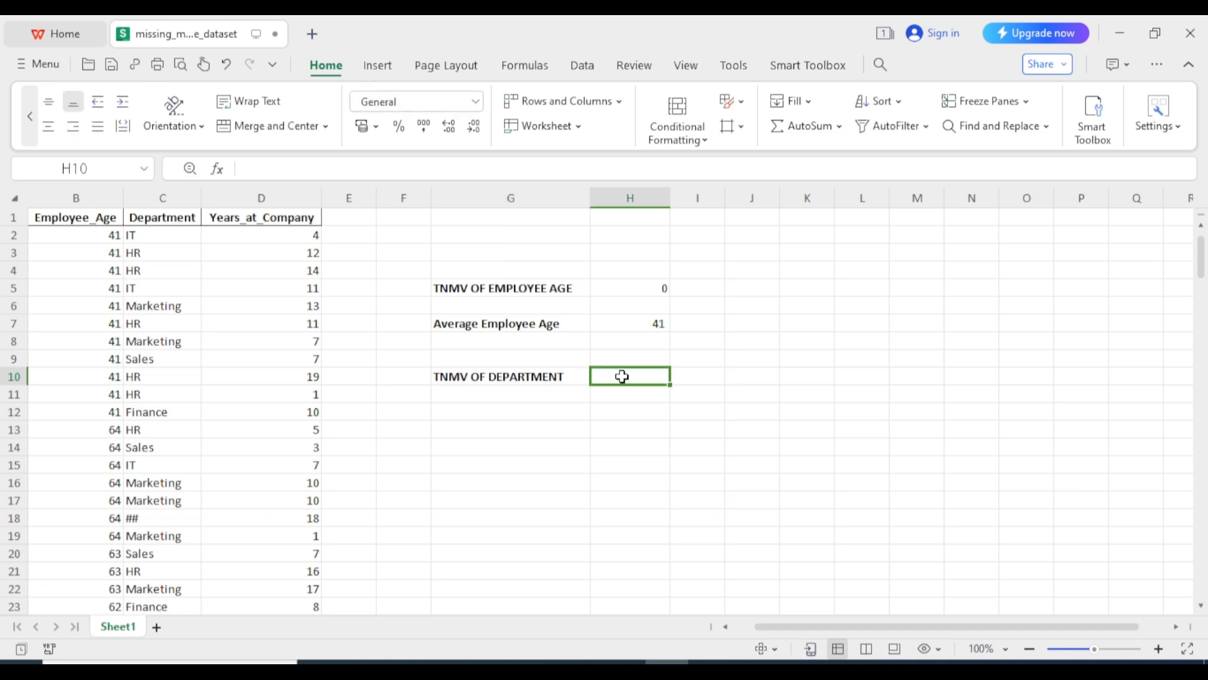
pyautogui.write('=COUNTIF(C:C,"##')
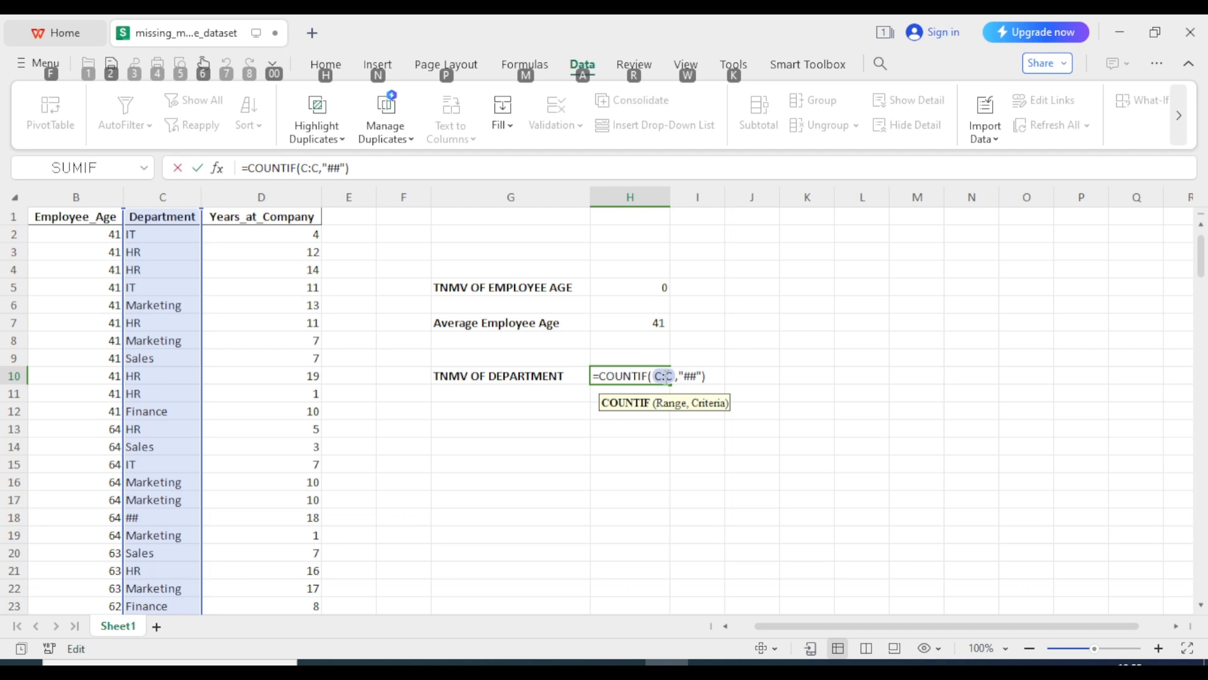
pyautogui.click(683, 381)
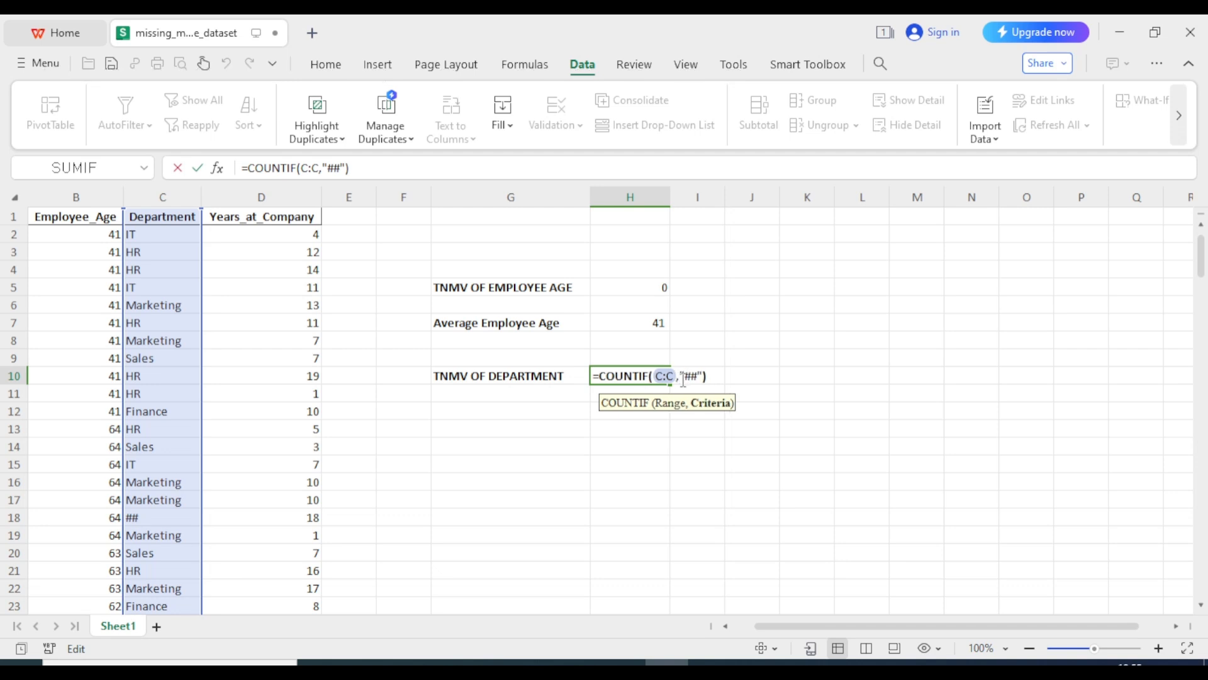
pyautogui.press('Return')
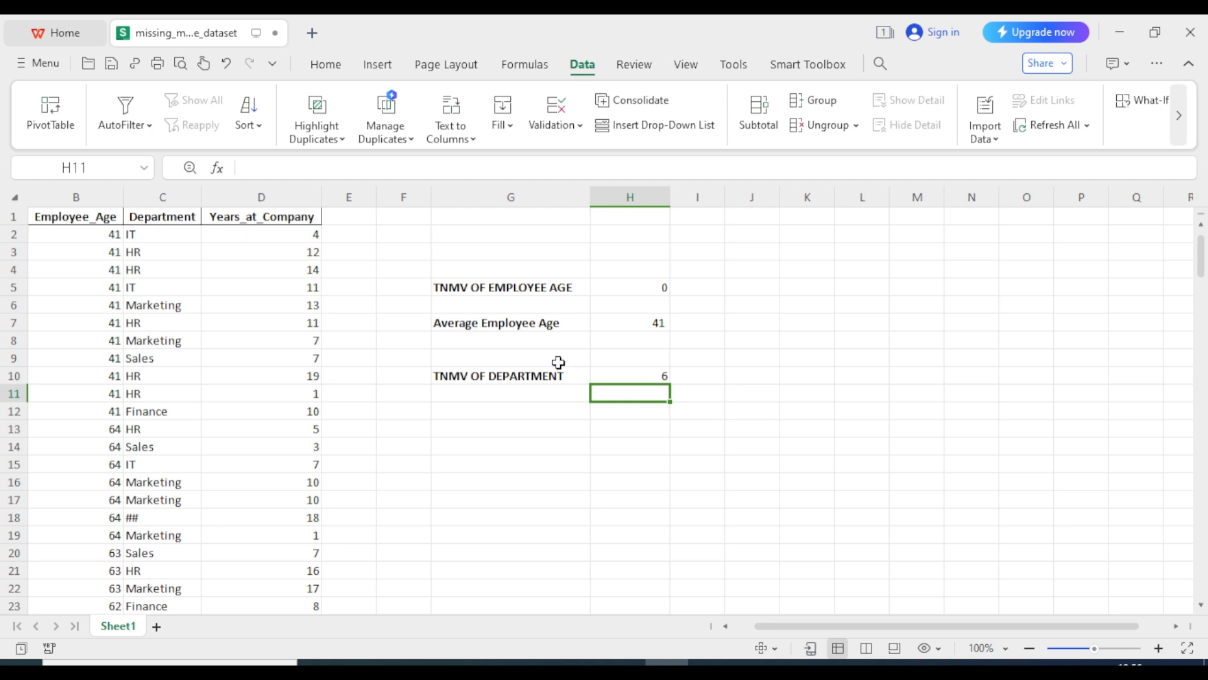
# Sort only the Department column ascending, grouping the six ## entries in rows 2–7
pyautogui.click(177, 190)
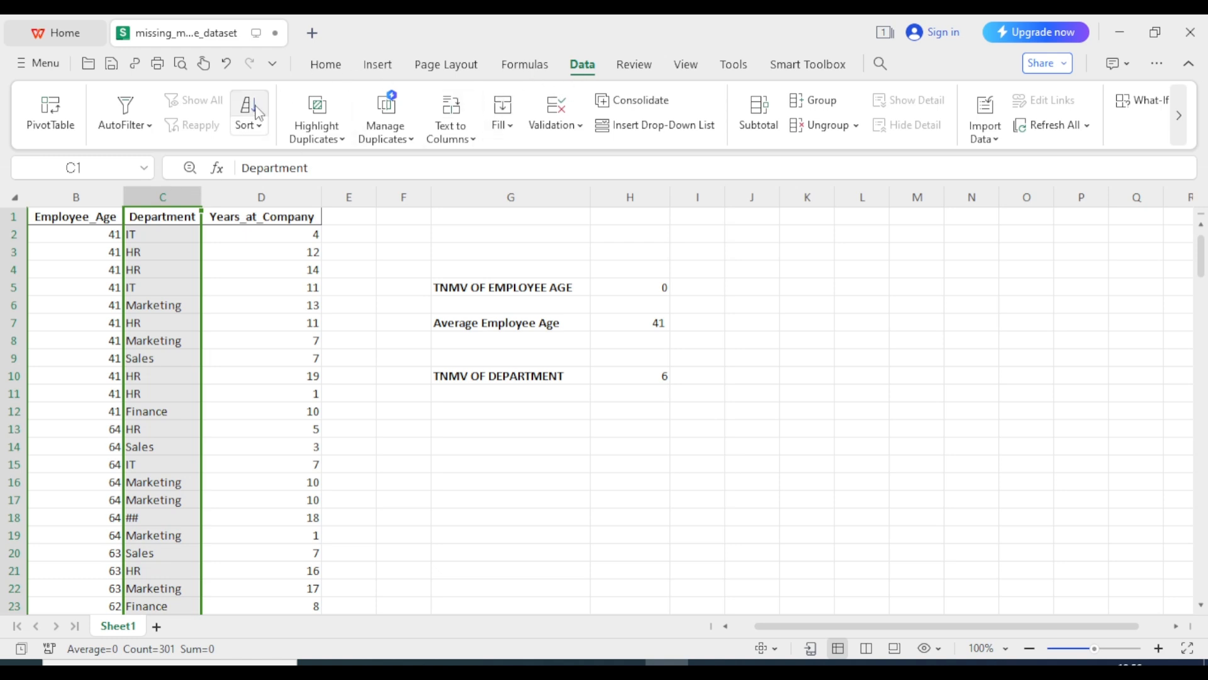
pyautogui.click(260, 127)
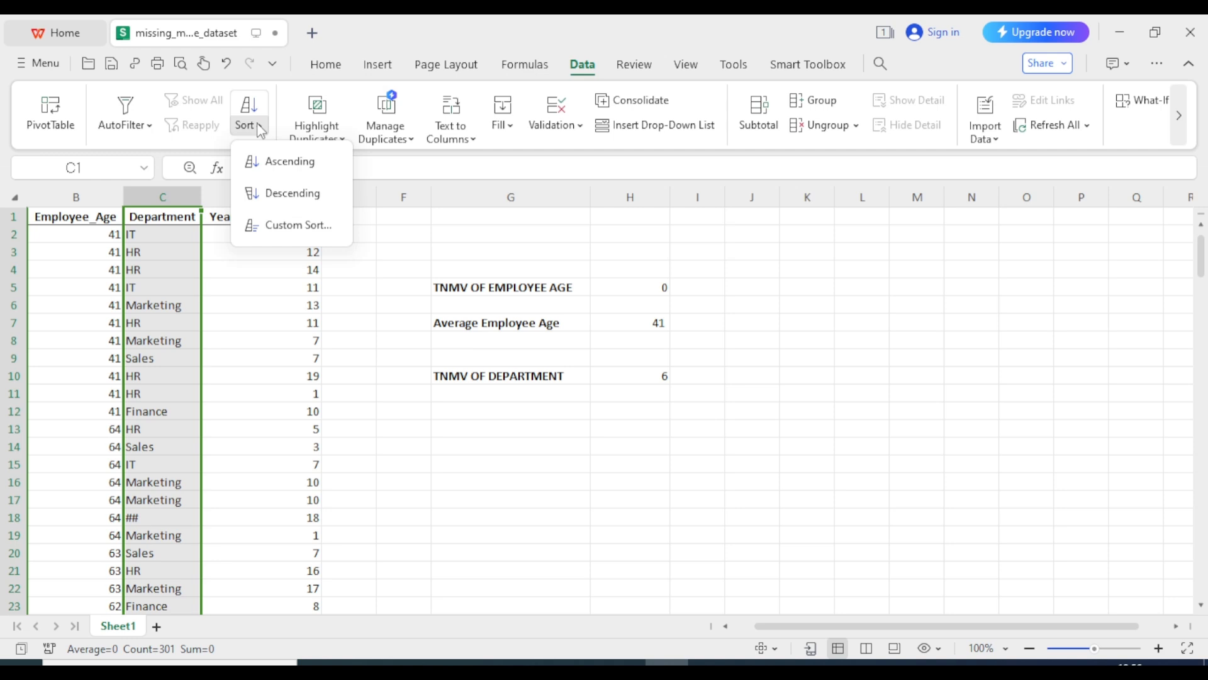
pyautogui.click(281, 165)
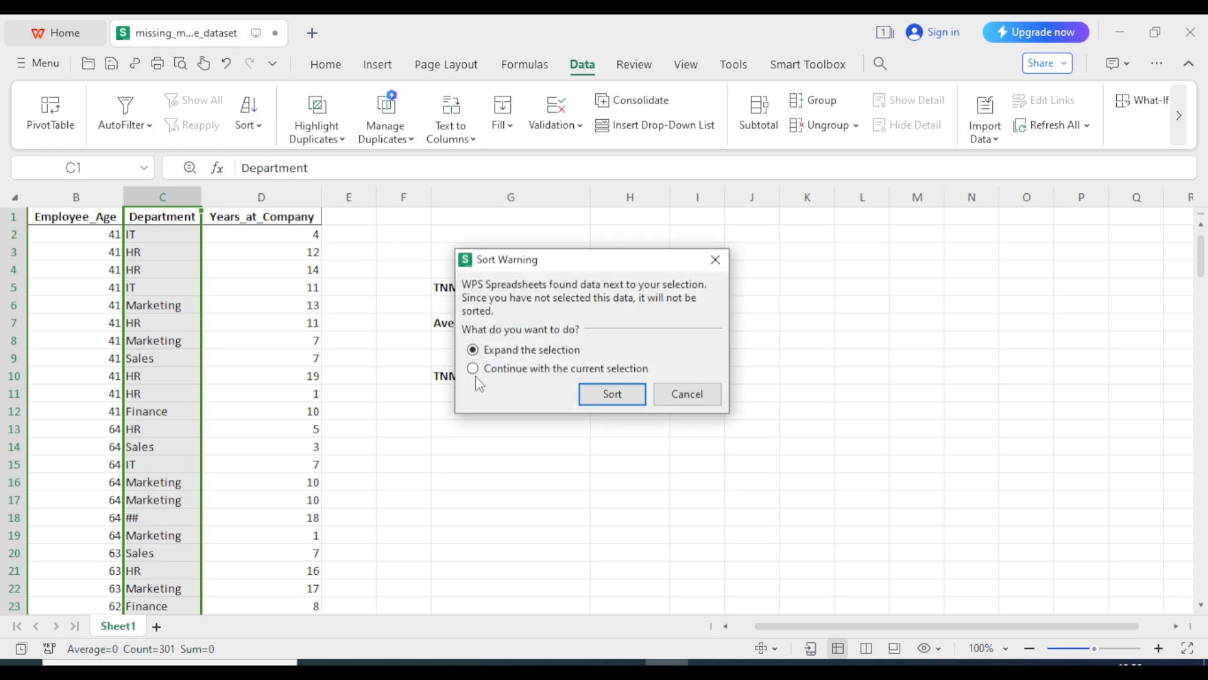
pyautogui.click(473, 370)
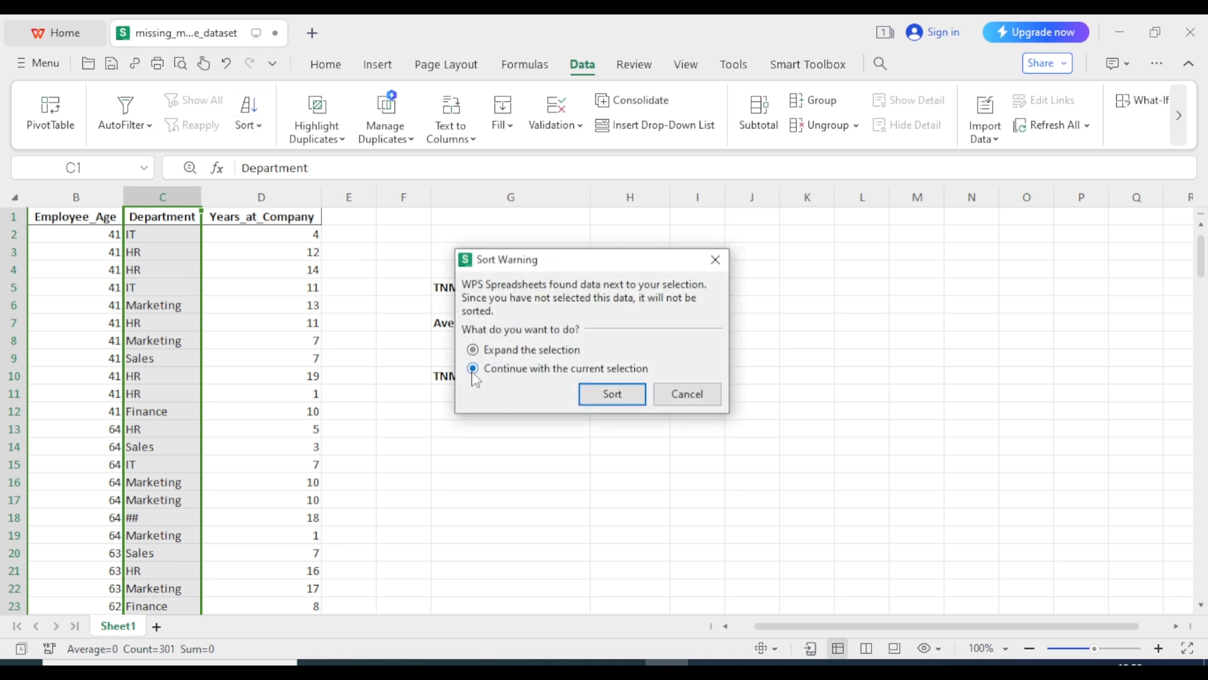
pyautogui.click(608, 401)
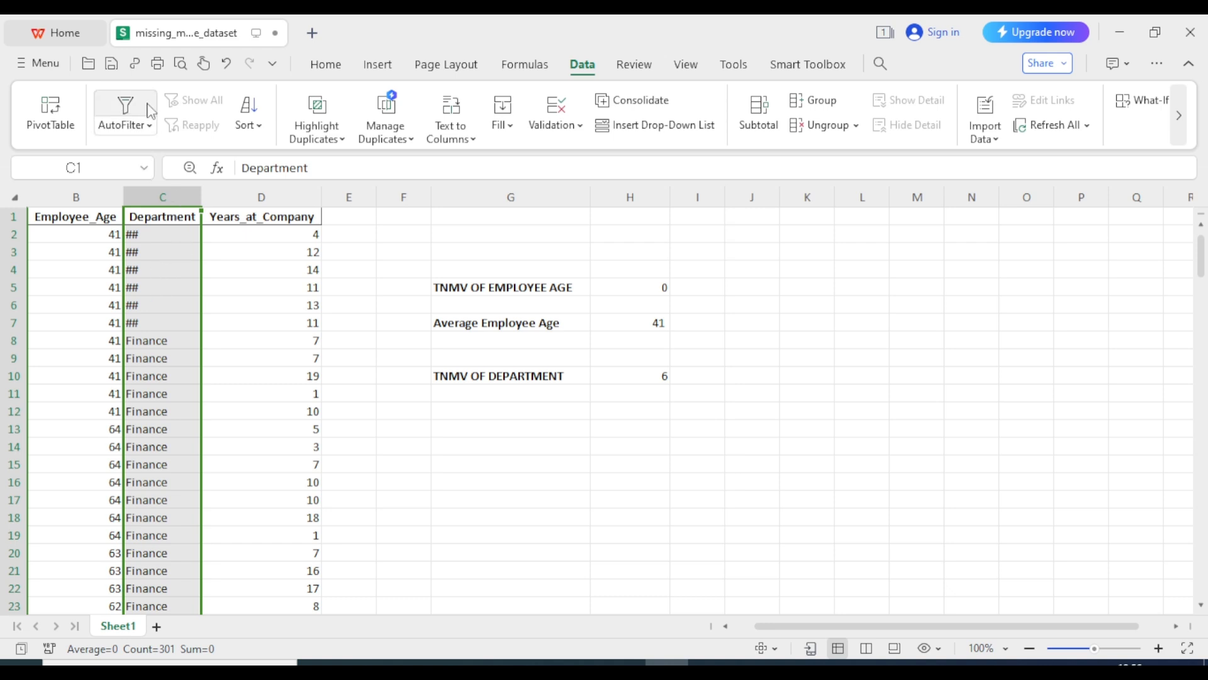
pyautogui.click(458, 411)
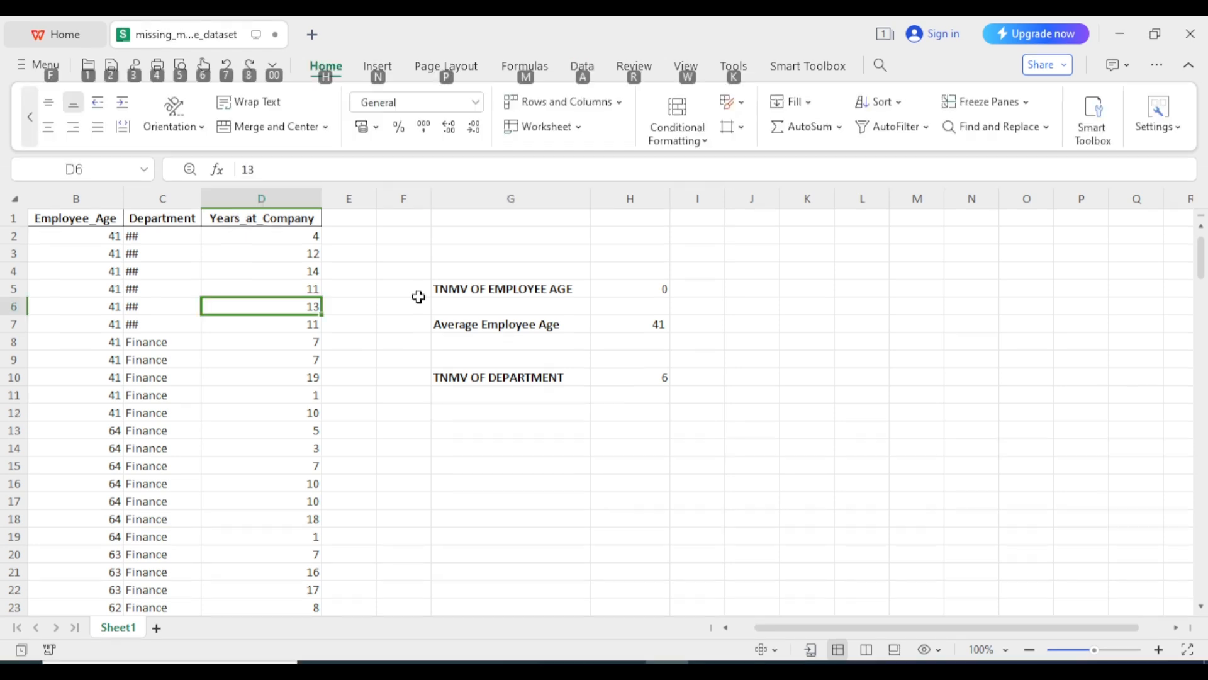
pyautogui.click(391, 271)
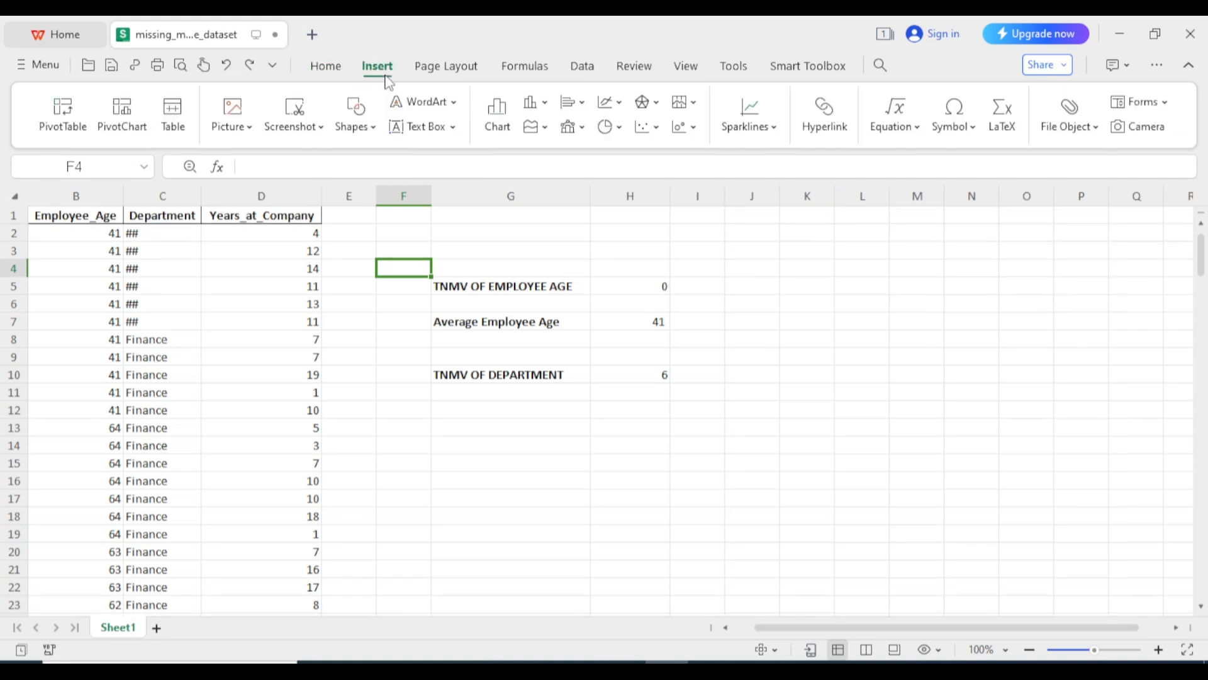
pyautogui.click(493, 432)
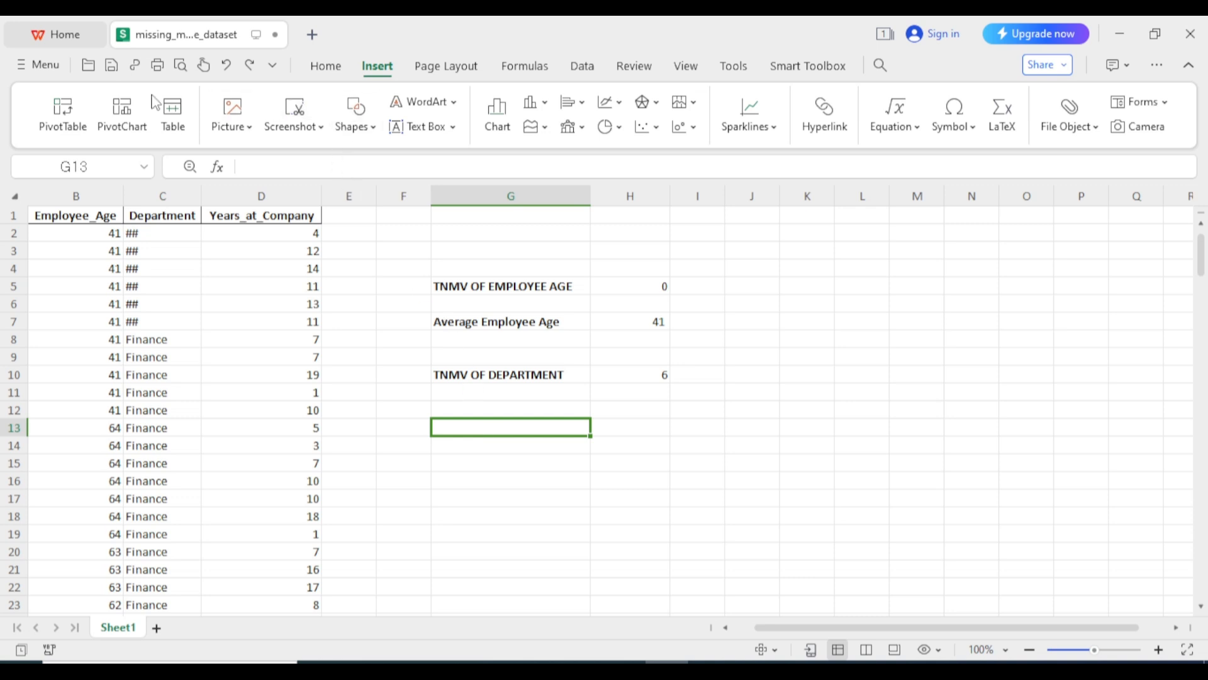
# Create an empty pivot table at G13 from Sheet1!$C:$C on the existing worksheet
pyautogui.click(56, 134)
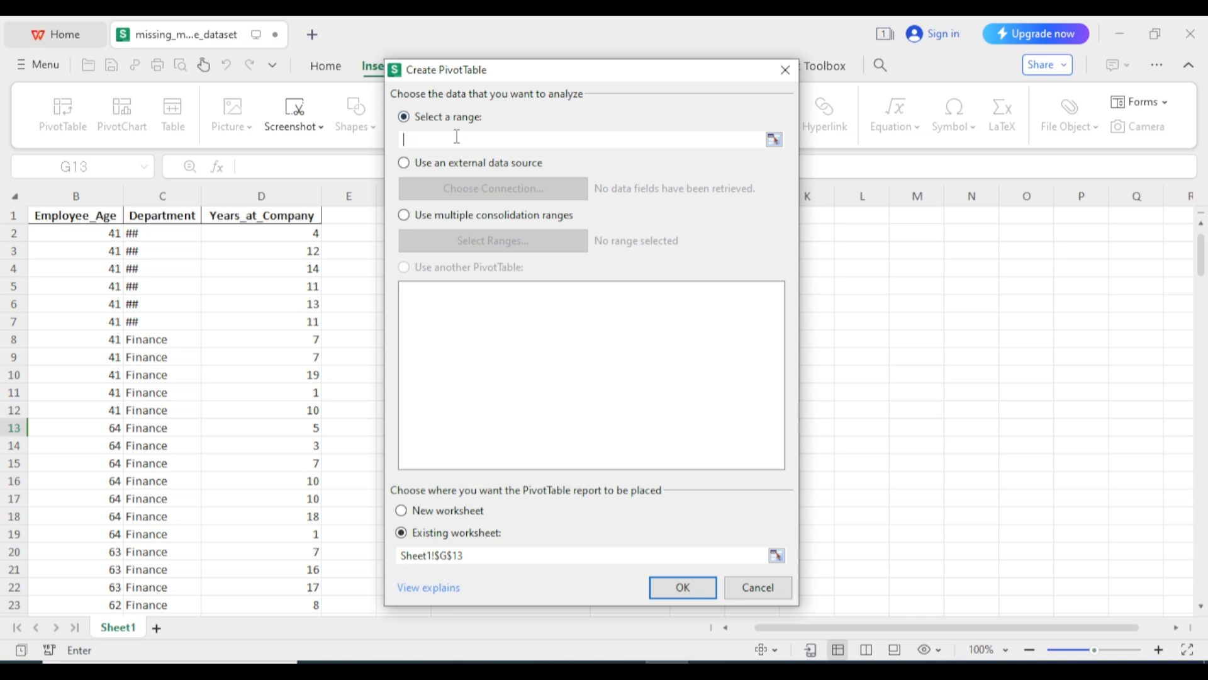
pyautogui.click(163, 195)
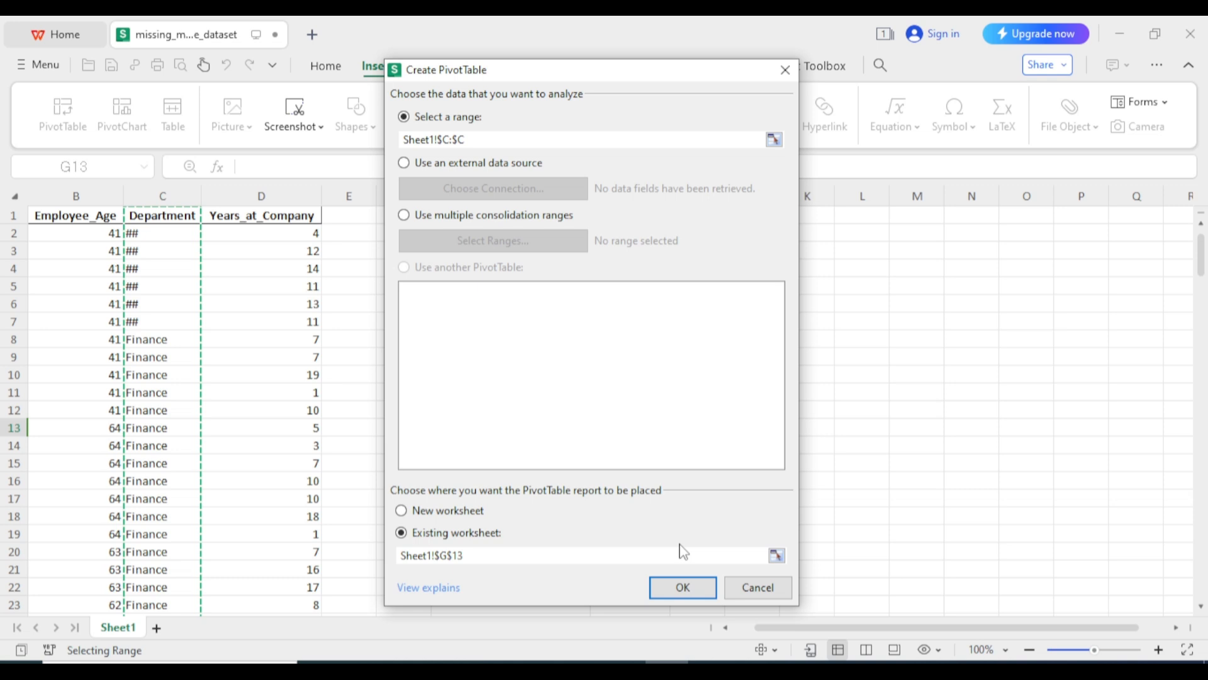
pyautogui.click(683, 588)
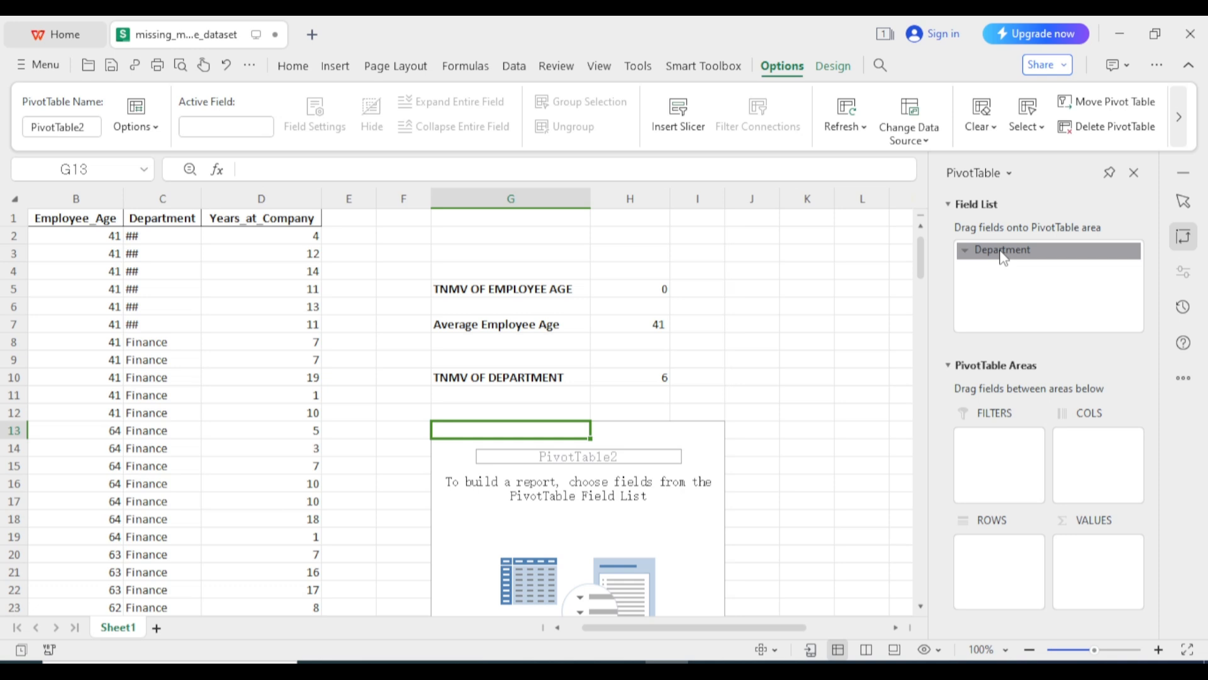
# Put Department in pivot rows and values to count each department: ## 6 of 300
pyautogui.click(1004, 254)
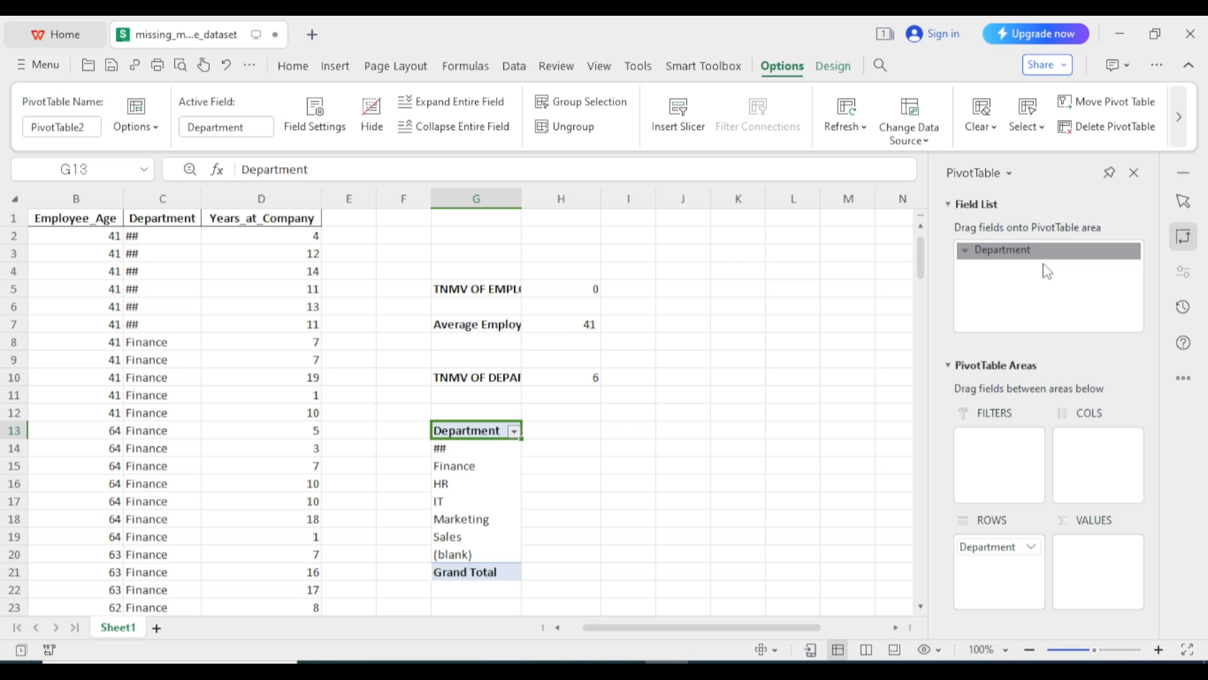
pyautogui.moveTo(1046, 270); pyautogui.dragTo(452, 487)
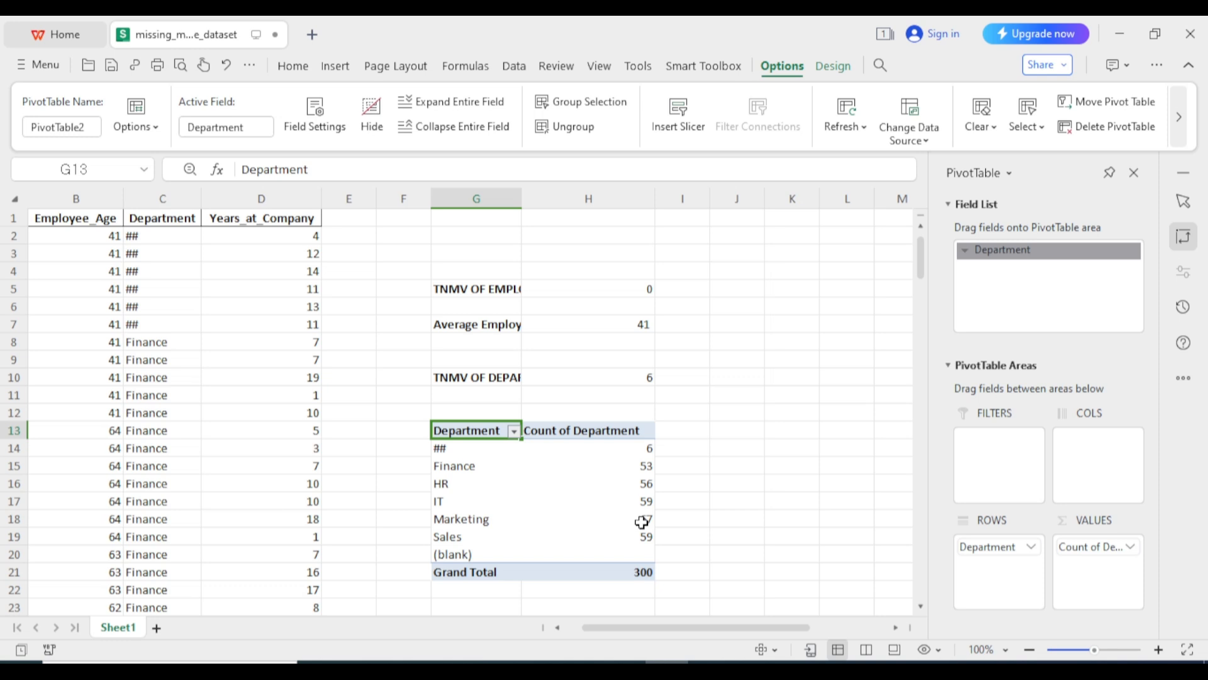
pyautogui.press('Up')
pyautogui.press('alt')
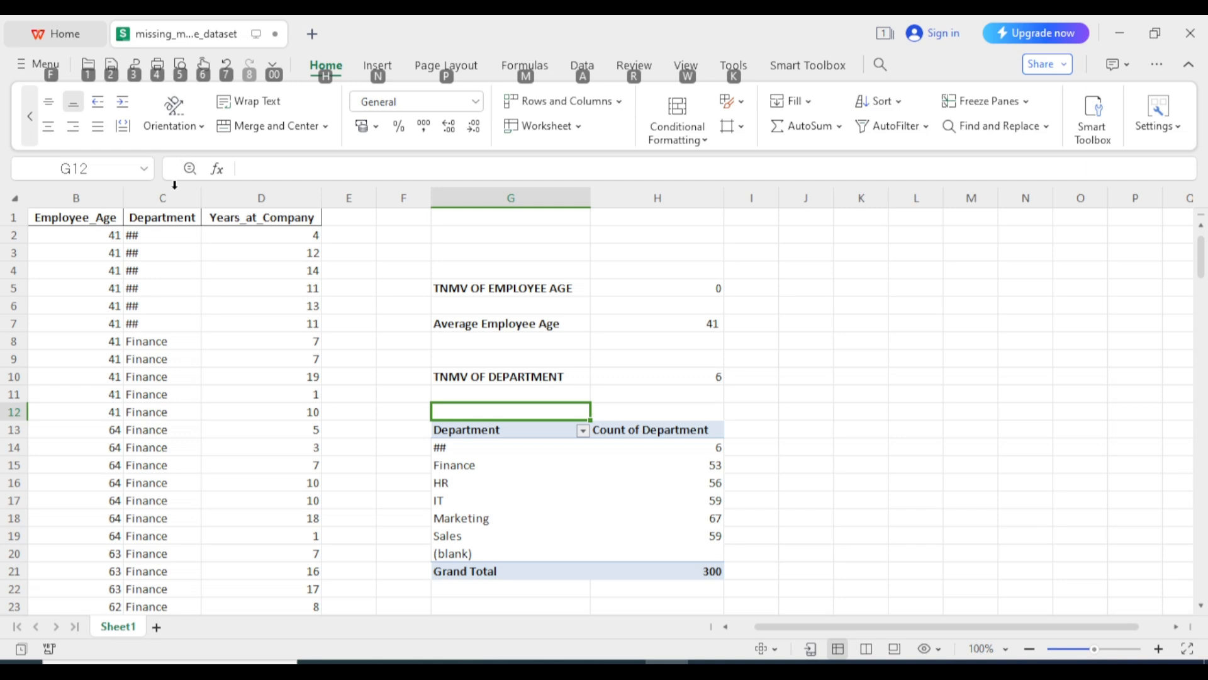
# Replace all ## in column C with Marketing, raising Marketing to 73
pyautogui.press('alt')
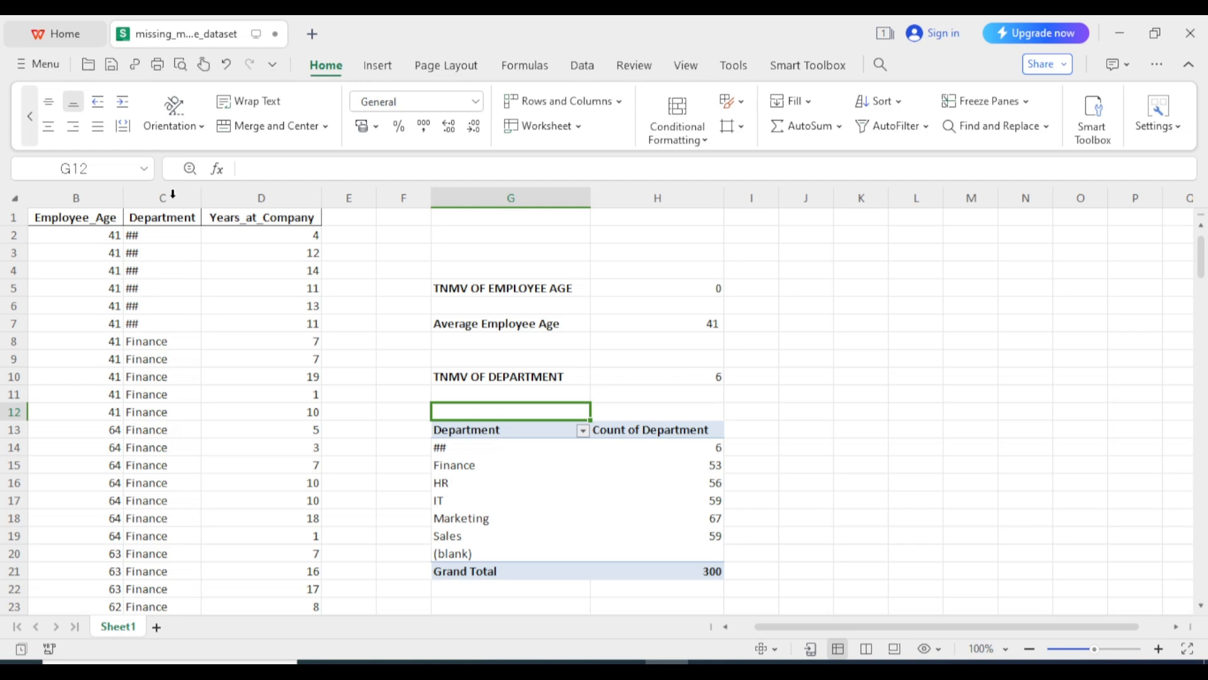
pyautogui.click(173, 194)
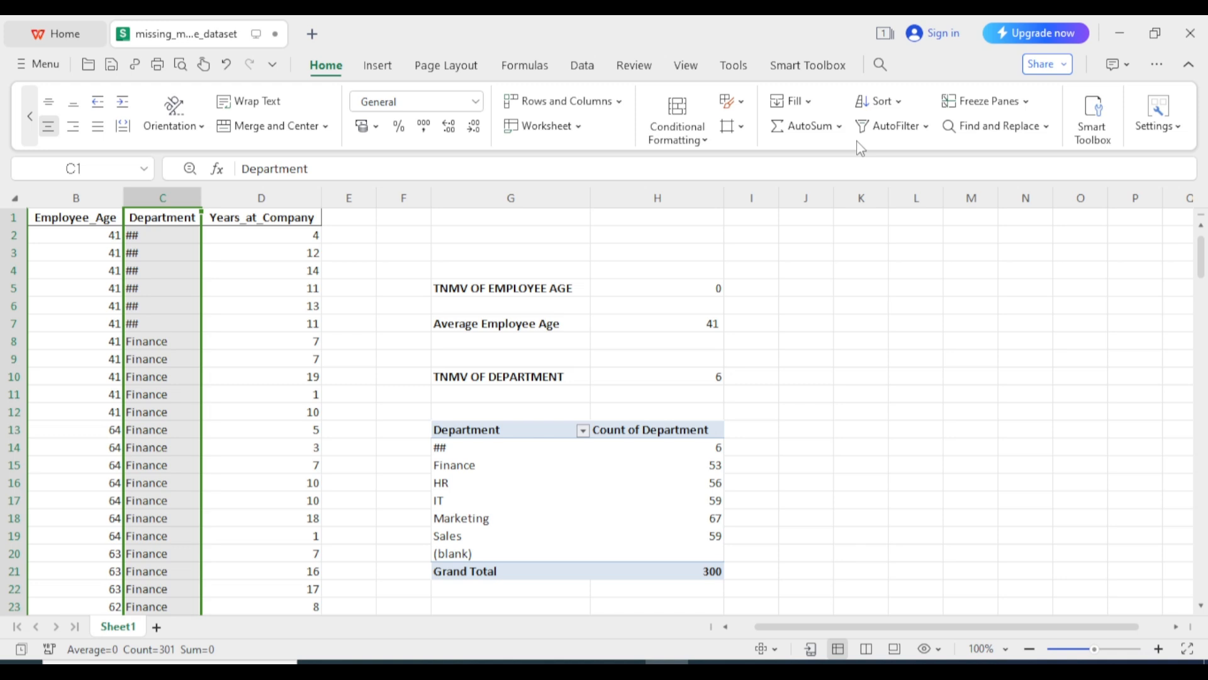
pyautogui.click(974, 128)
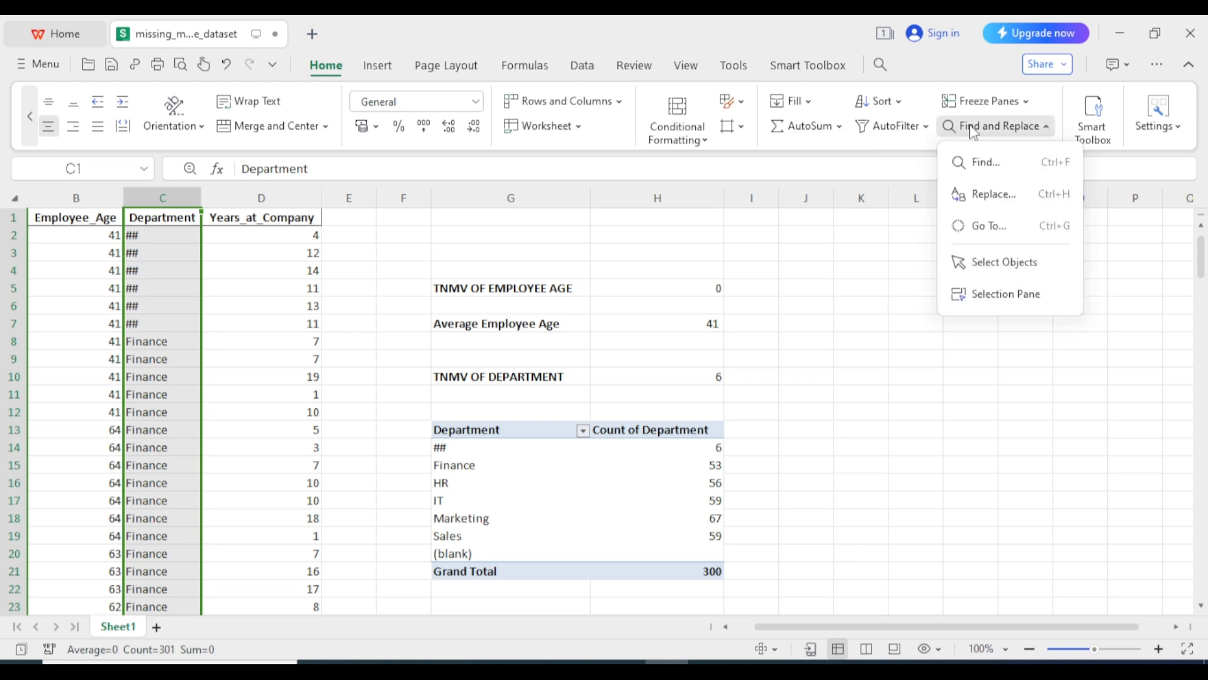
pyautogui.click(998, 196)
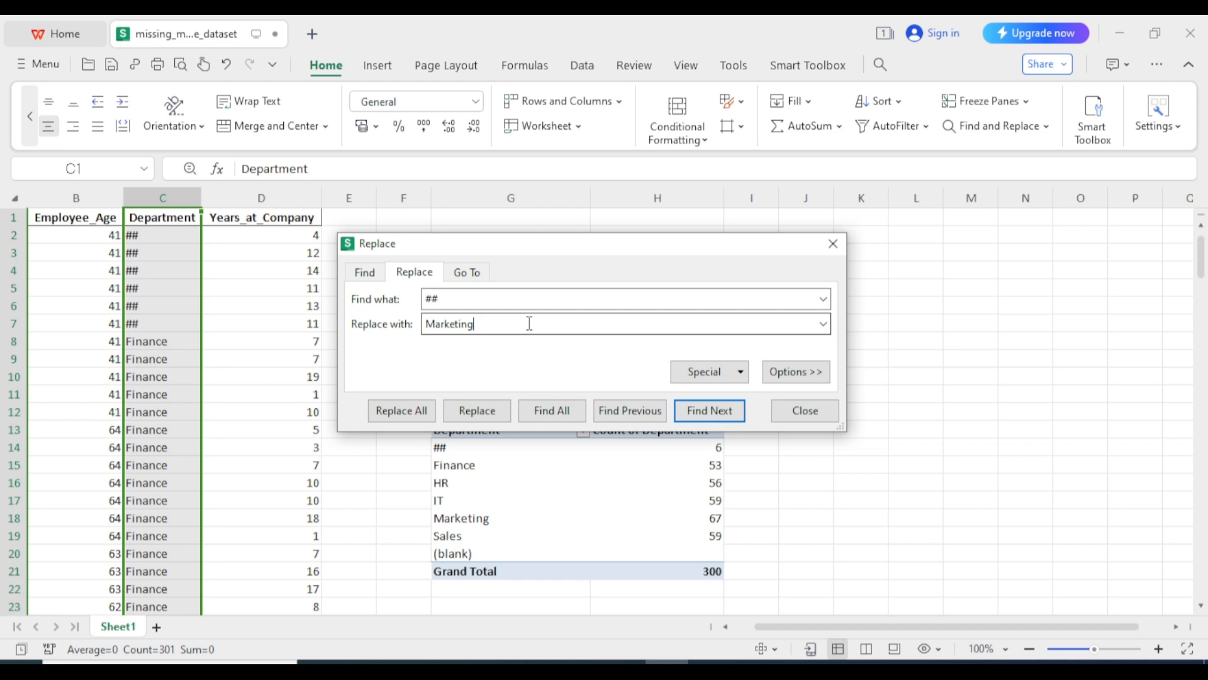
pyautogui.click(402, 411)
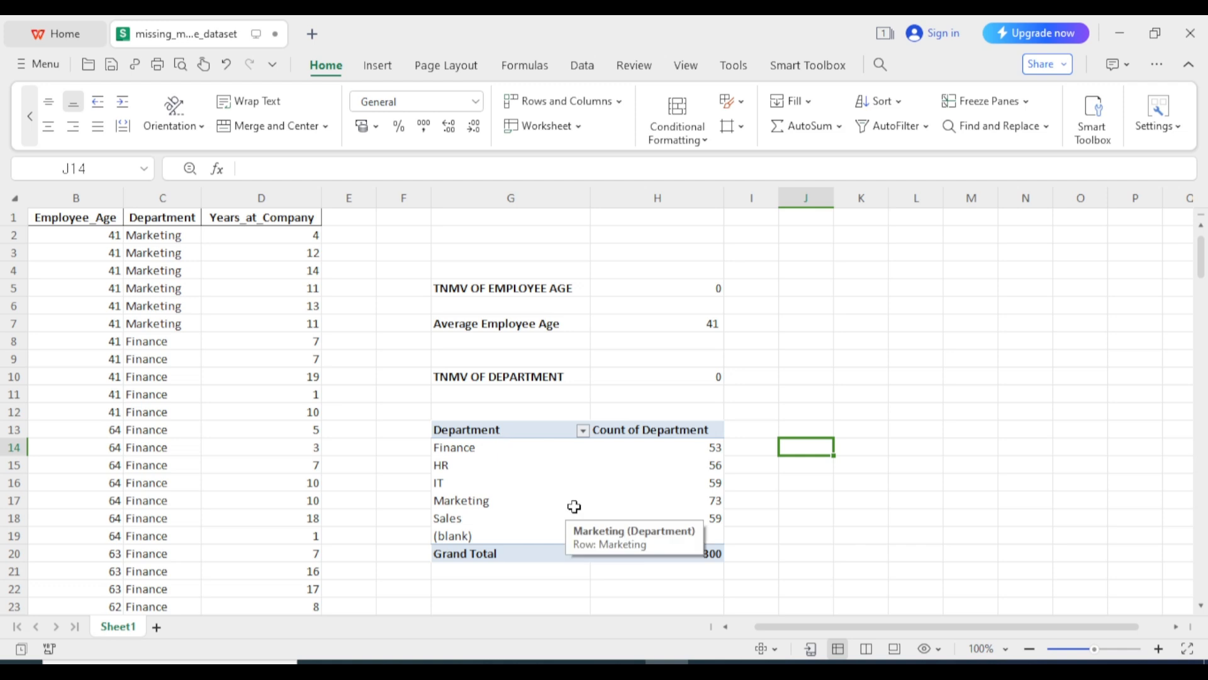
pyautogui.click(816, 353)
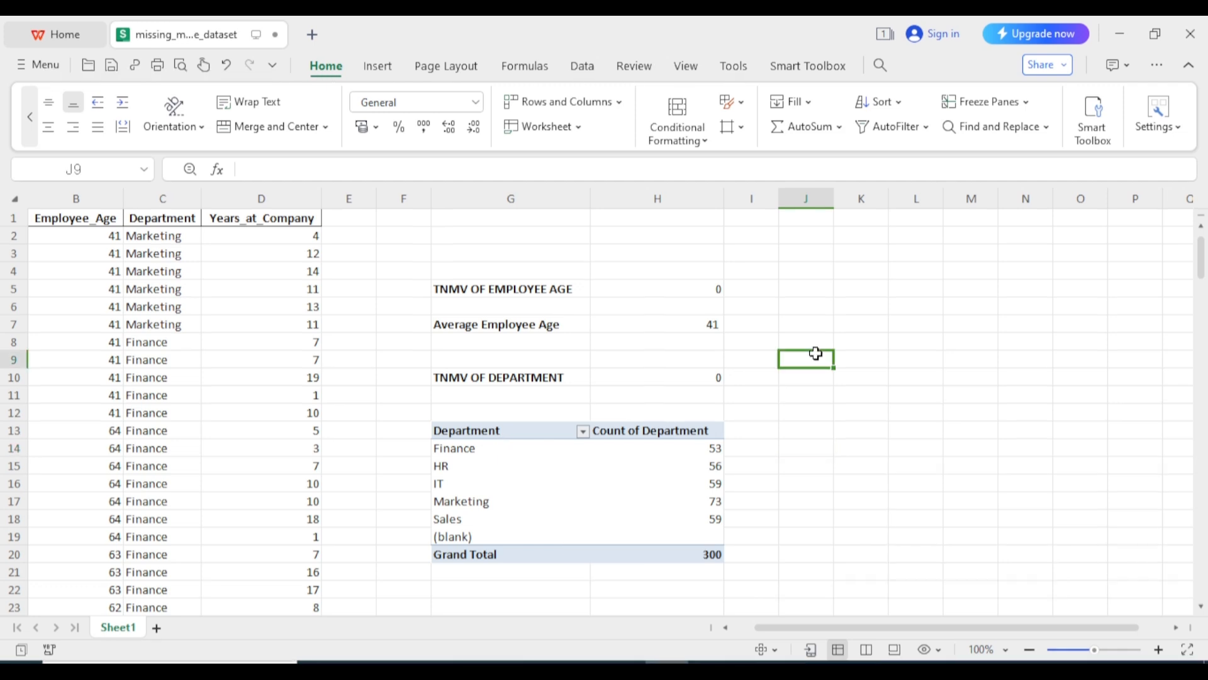